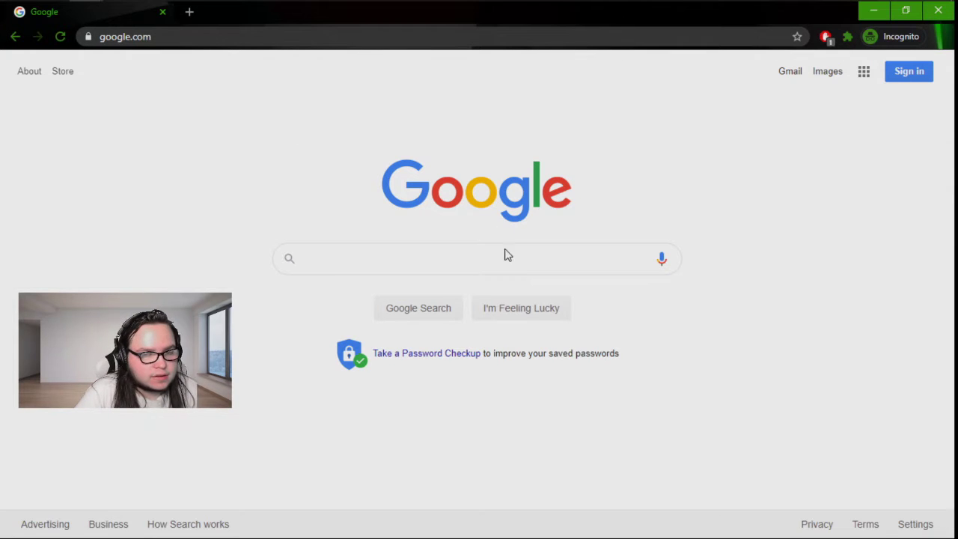
# Search Google for "curseforge" and open the CurseForge website from the results.
pyautogui.click(506, 255)
pyautogui.write('cou')
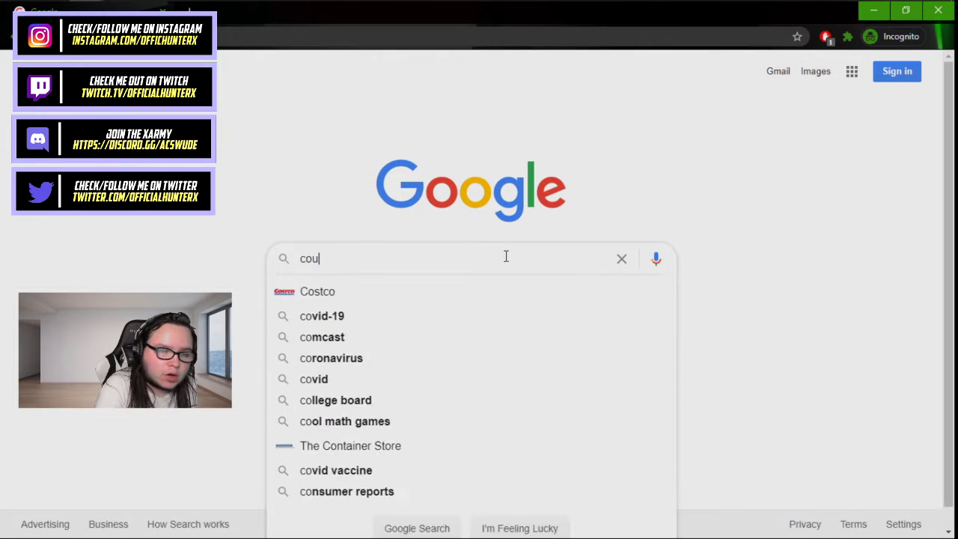
pyautogui.press('BackSpace')
pyautogui.press('BackSpace')
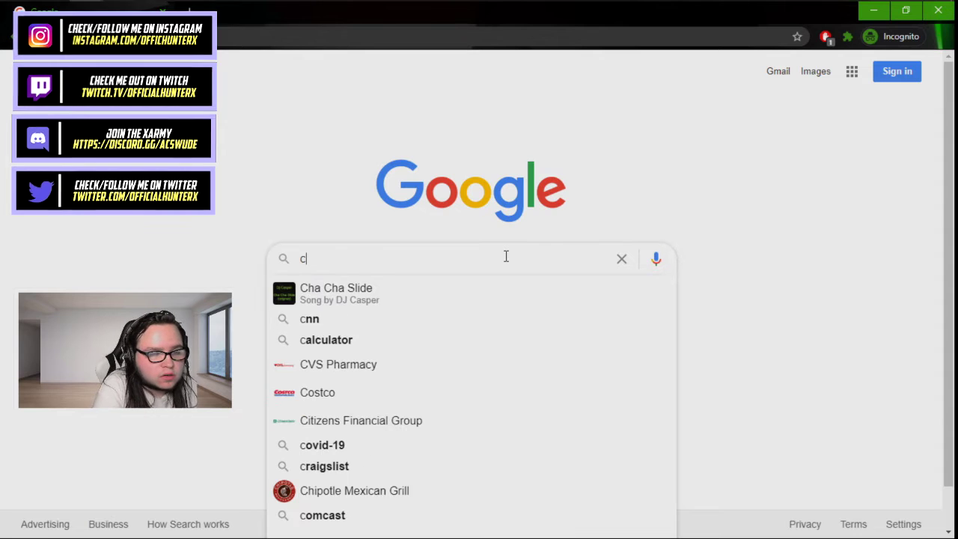
pyautogui.write('y')
pyautogui.press('BackSpace')
pyautogui.write('urse')
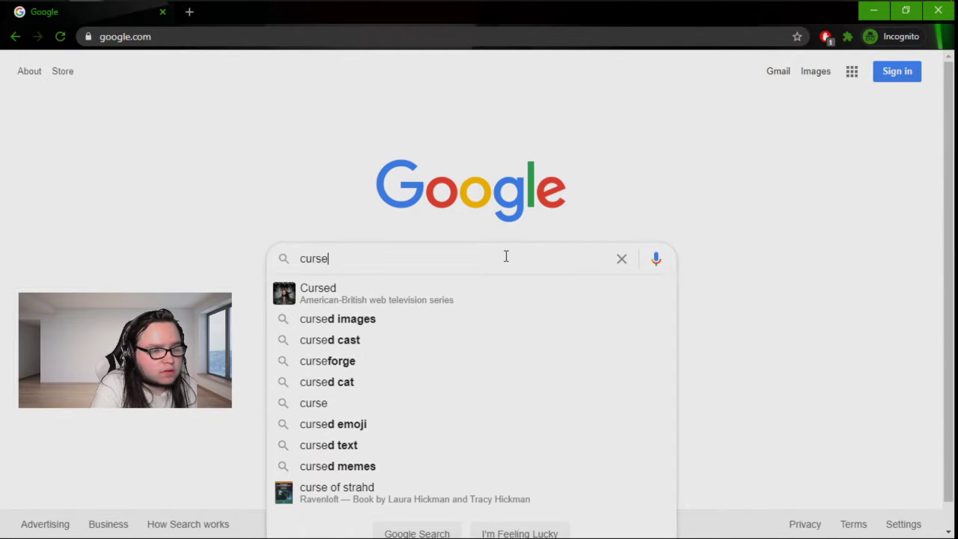
pyautogui.write('fi')
pyautogui.press('BackSpace')
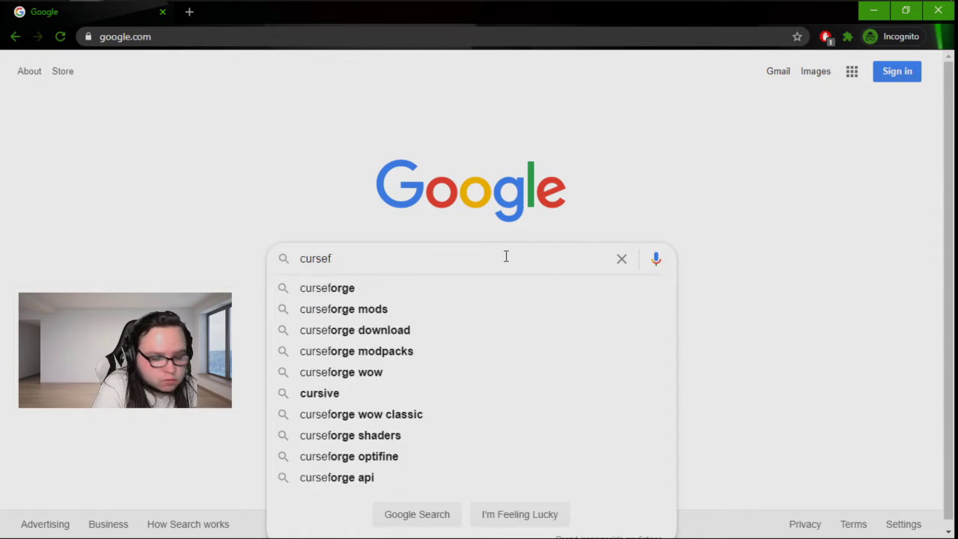
pyautogui.write('orge')
pyautogui.press('Return')
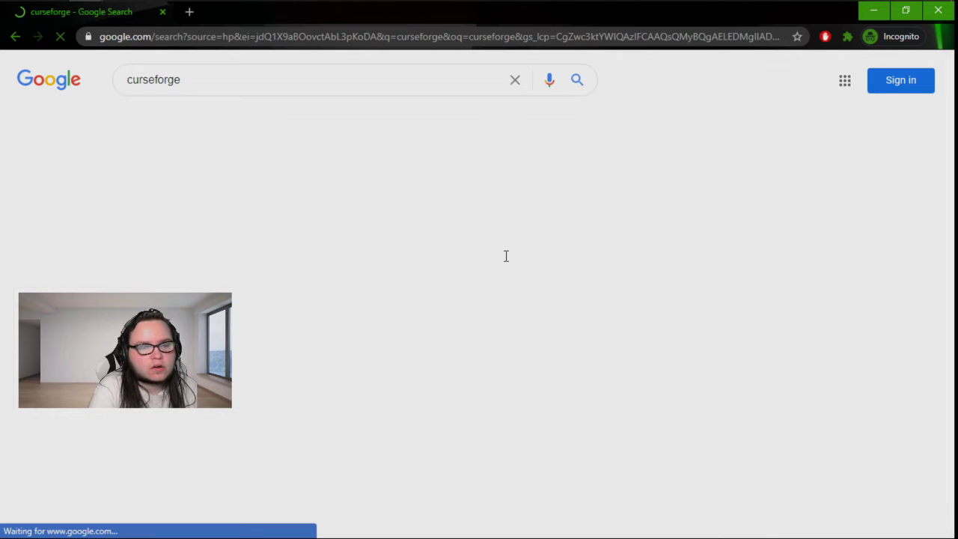
pyautogui.click(158, 202)
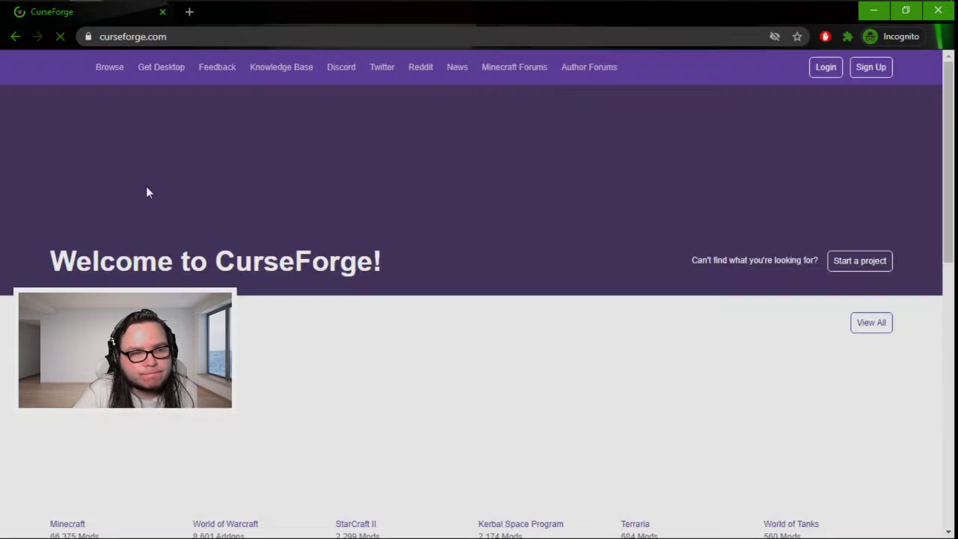
pyautogui.click(88, 36)
pyautogui.click(343, 124)
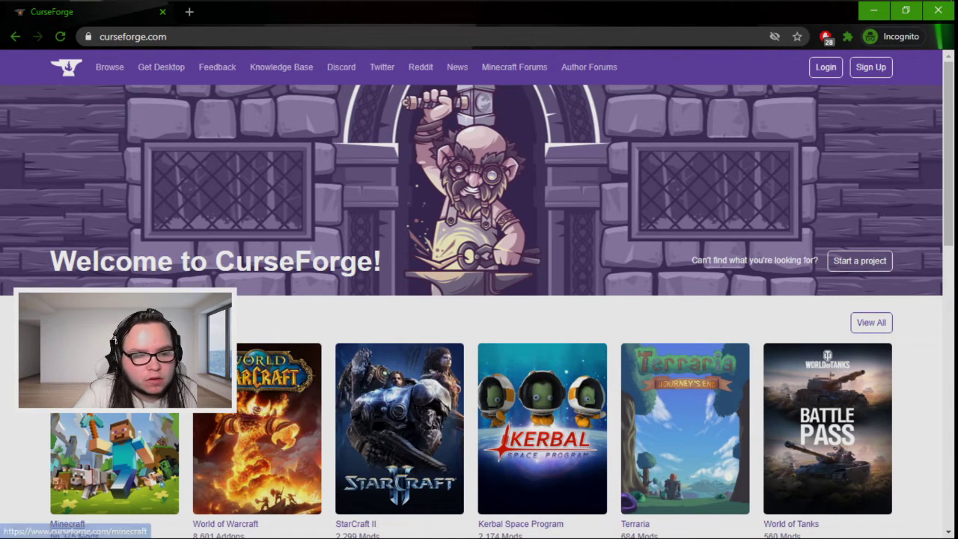
# Open the Minecraft modpacks catalogue on CurseForge and search it for "modded superflat survival".
pyautogui.click(113, 374)
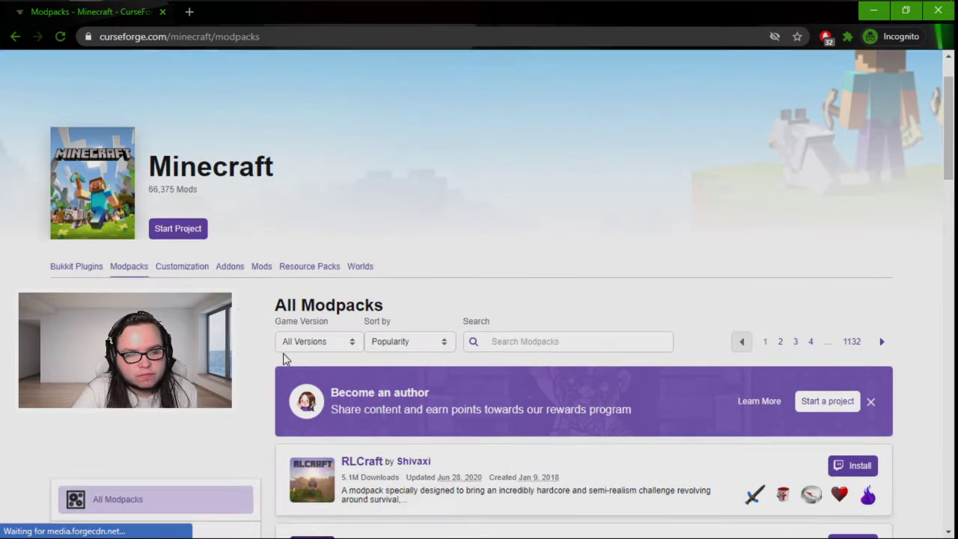
pyautogui.click(603, 337)
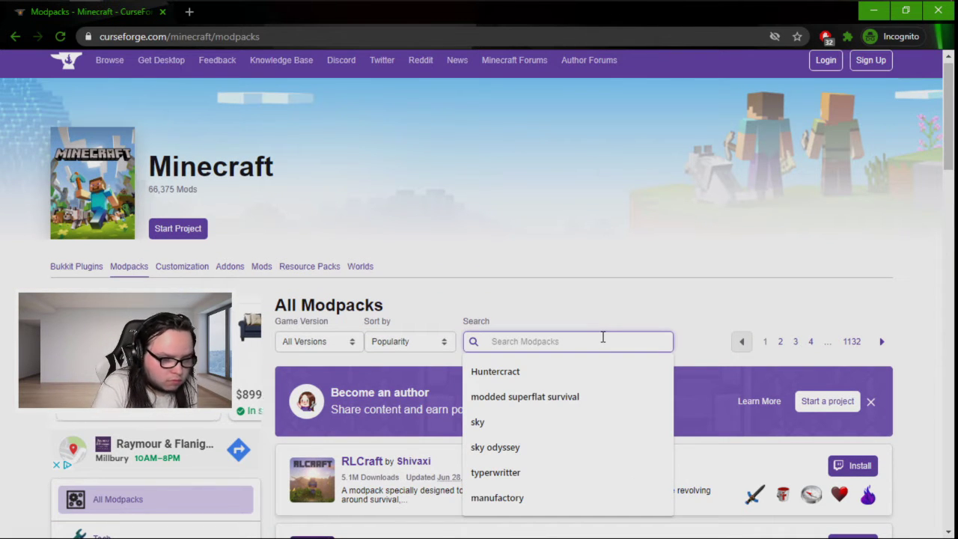
pyautogui.write('ni')
pyautogui.press('BackSpace')
pyautogui.press('BackSpace')
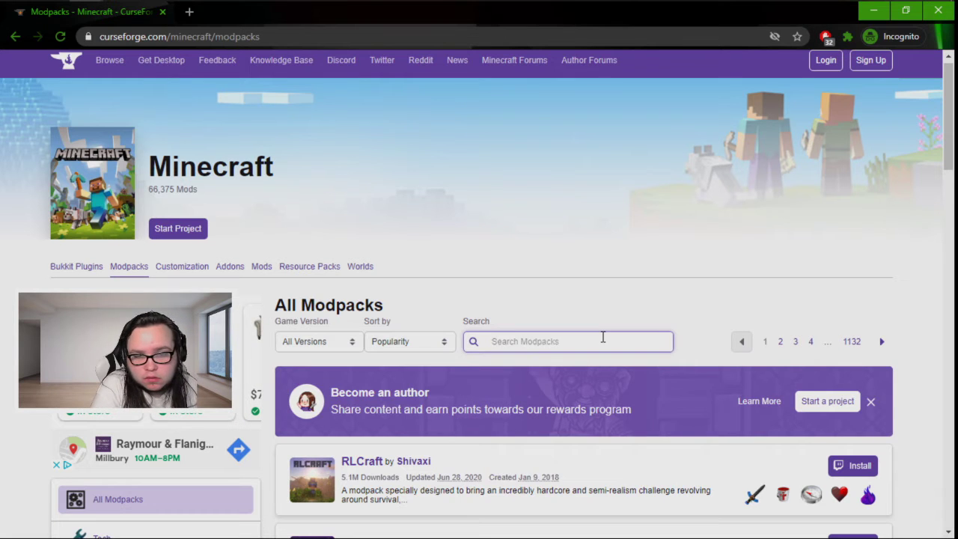
pyautogui.write('mo')
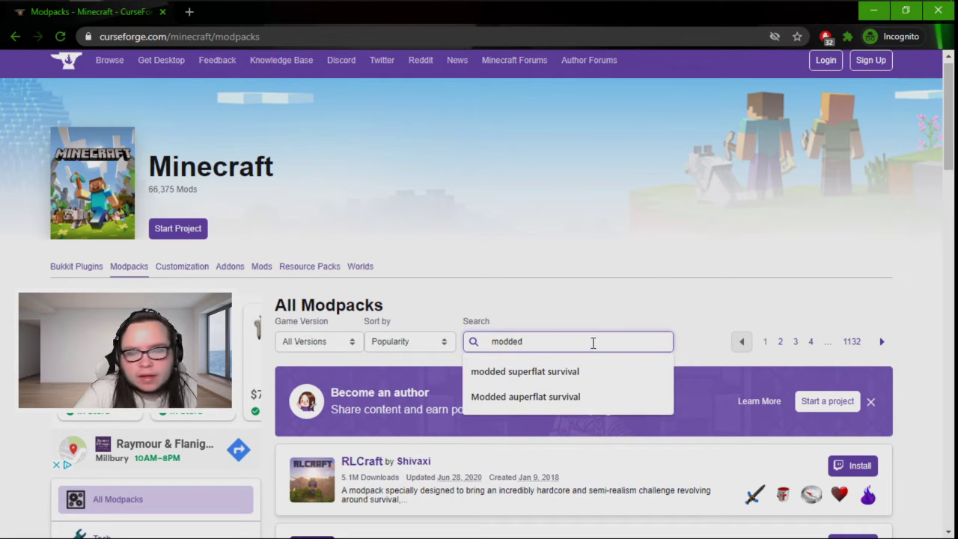
pyautogui.write('dded')
pyautogui.click(594, 382)
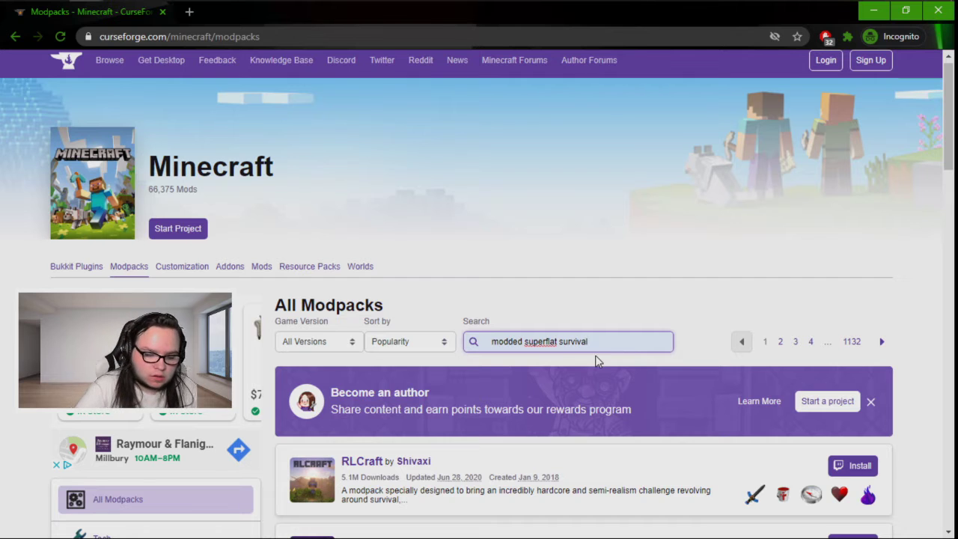
pyautogui.press('Return')
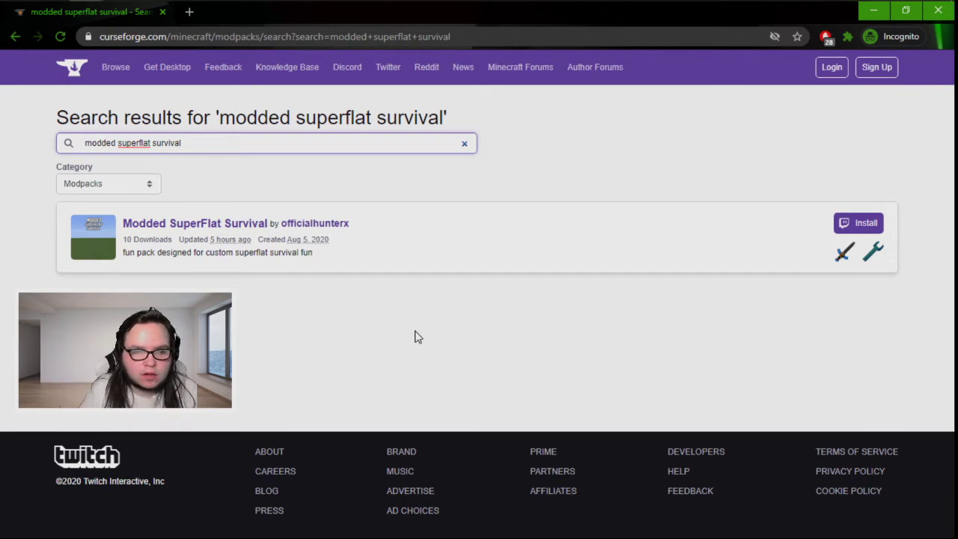
# Download the main file of the Modded SuperFlat Survival modpack and save it to the Desktop.
pyautogui.click(227, 227)
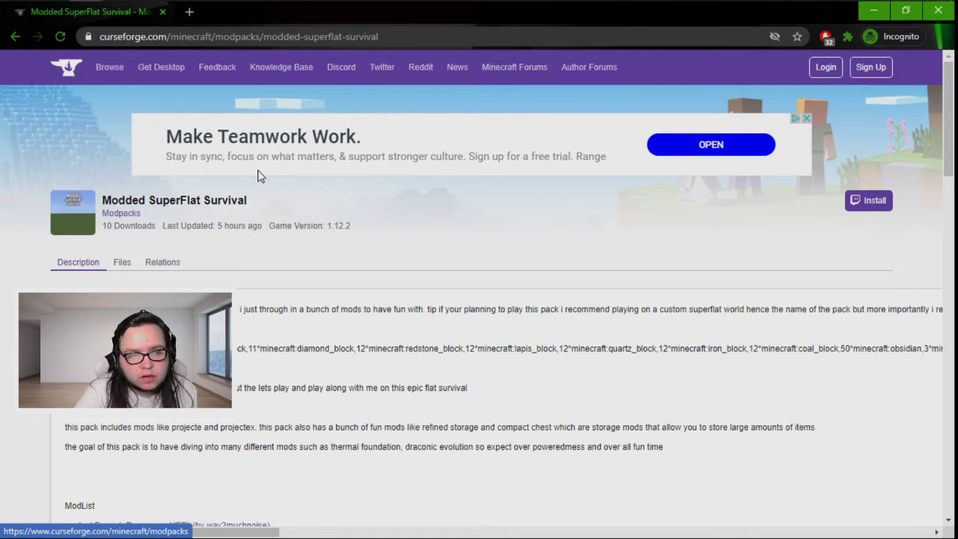
pyautogui.click(120, 268)
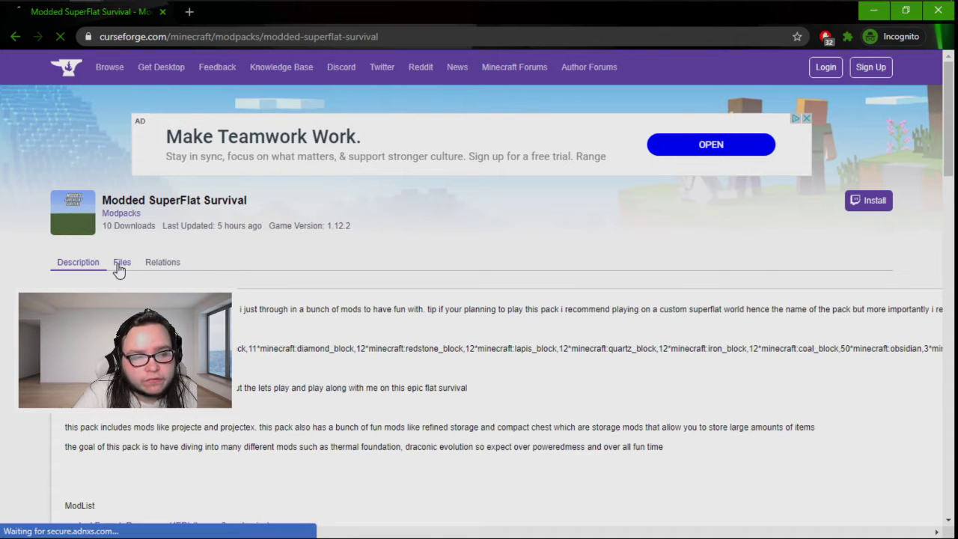
pyautogui.scroll(-1, 120, 269)
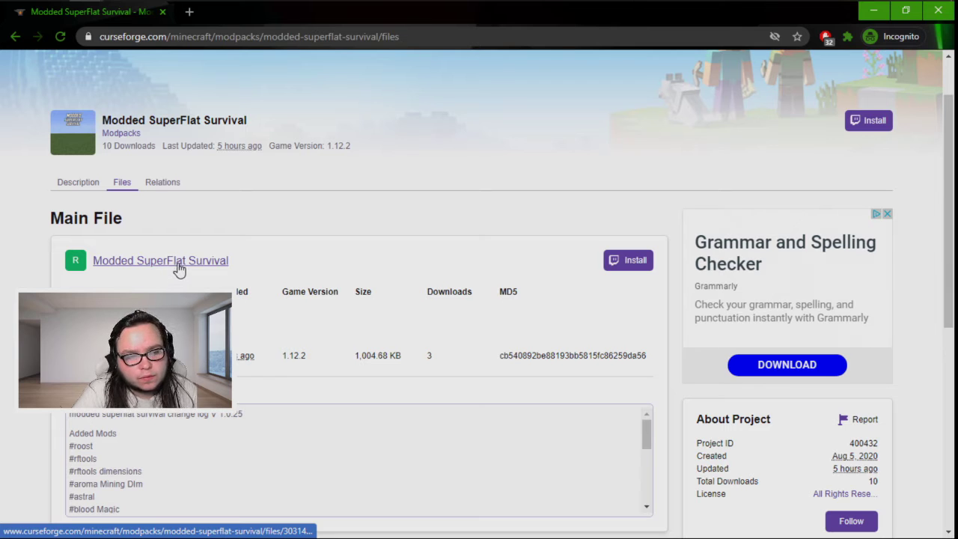
pyautogui.click(189, 265)
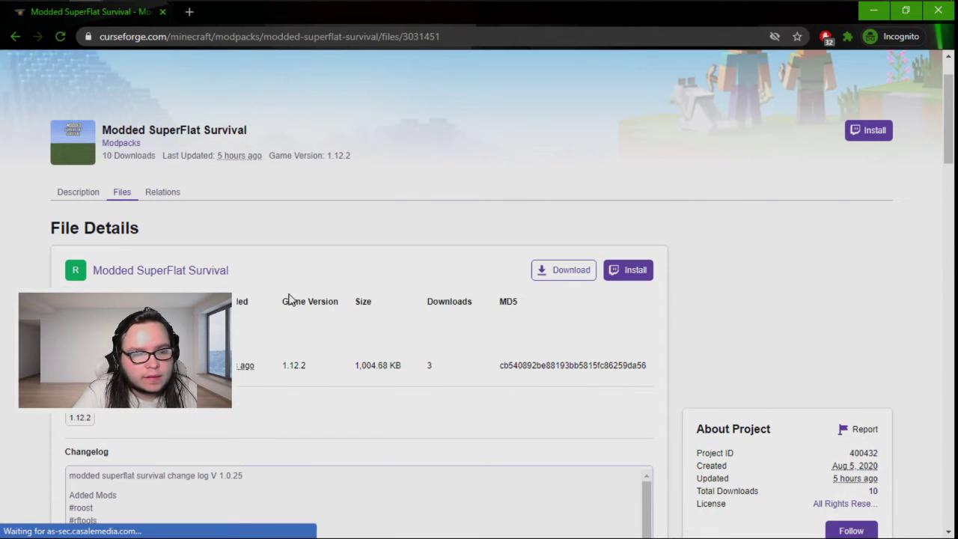
pyautogui.click(554, 273)
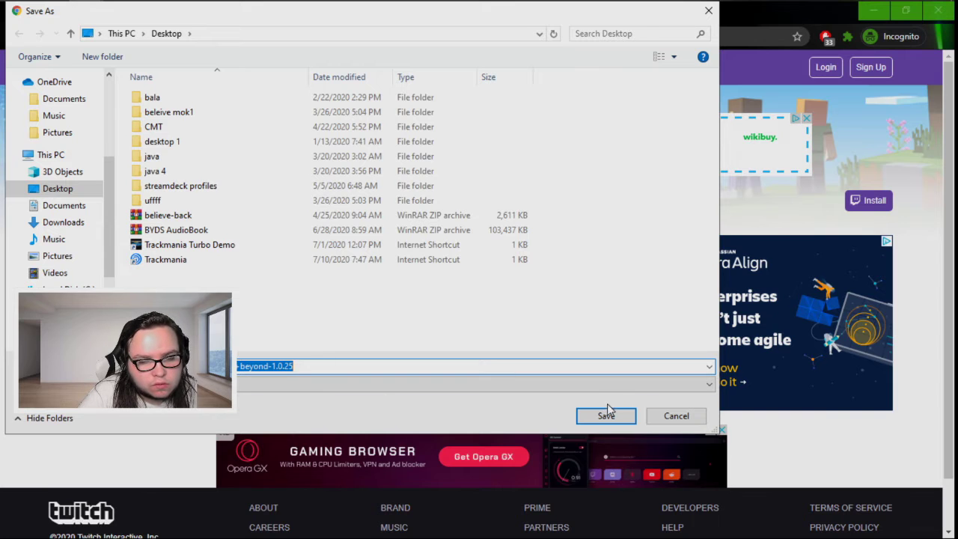
pyautogui.click(606, 417)
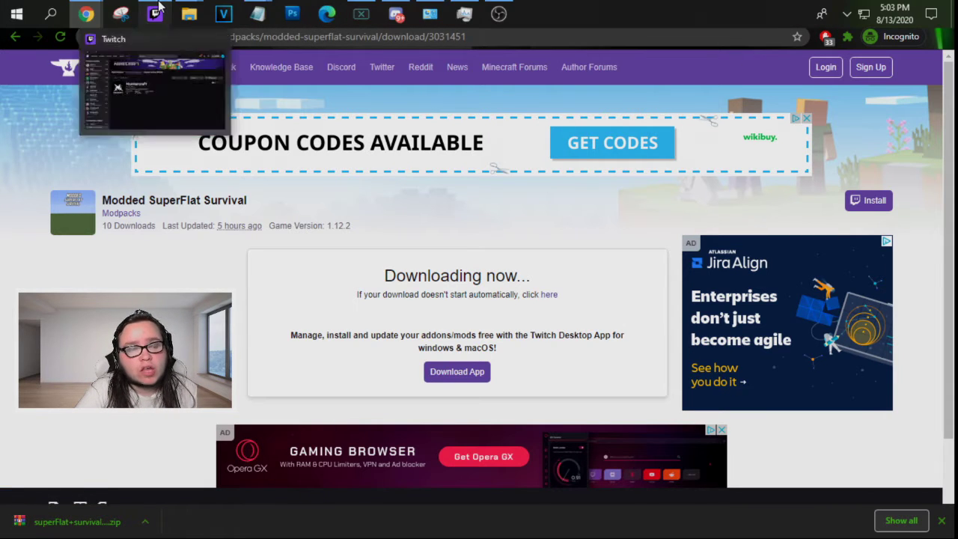
# Switch to the Twitch app and search its Minecraft modpacks for "Modded SuperFlat Survival".
pyautogui.click(159, 8)
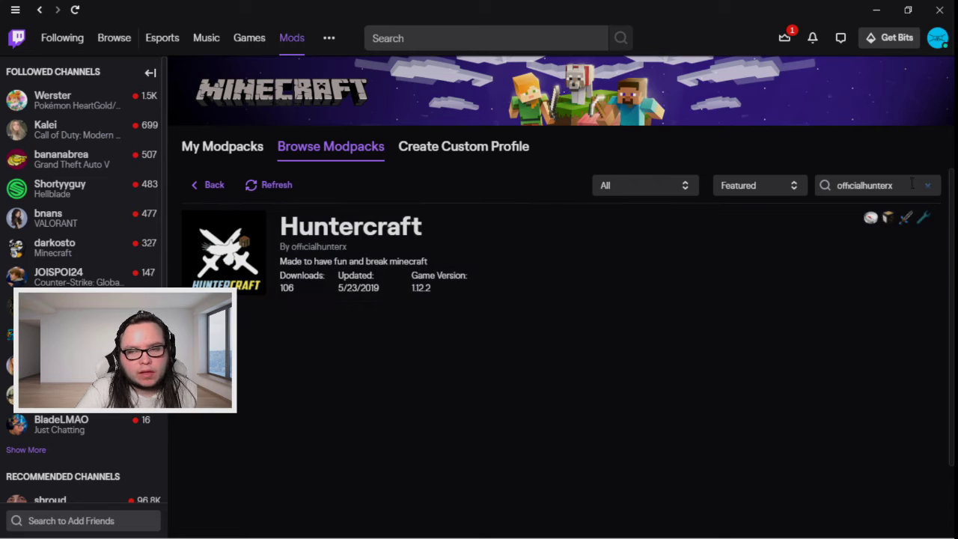
pyautogui.press('Tab')
pyautogui.press('BackSpace')
pyautogui.write('mod')
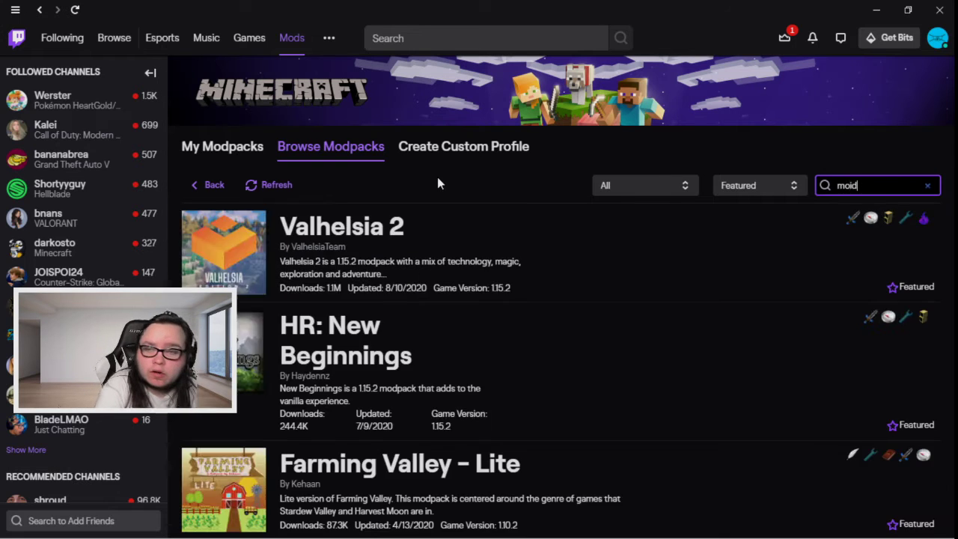
pyautogui.press('BackSpace')
pyautogui.write('dd')
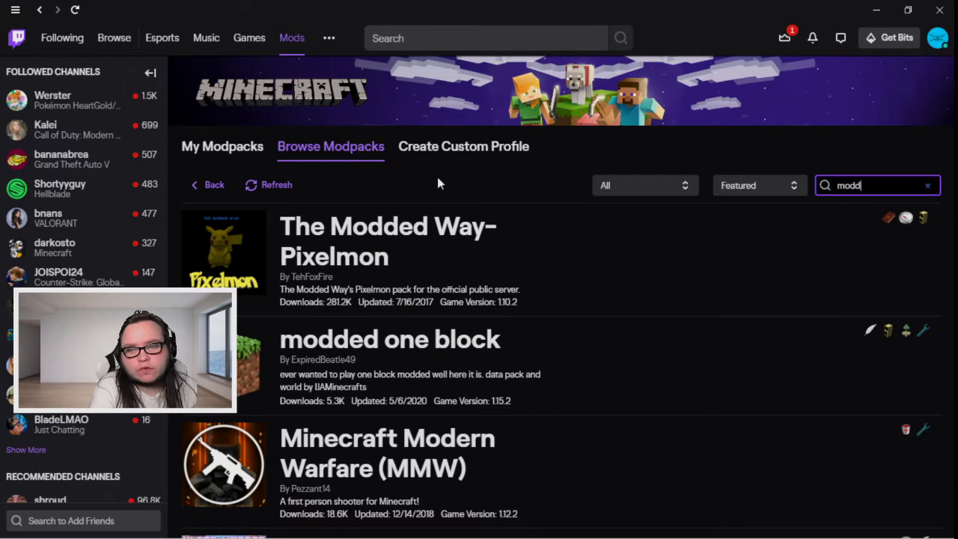
pyautogui.press('BackSpace')
pyautogui.press('BackSpace')
pyautogui.press('BackSpace')
pyautogui.press('BackSpace')
pyautogui.write('Modd')
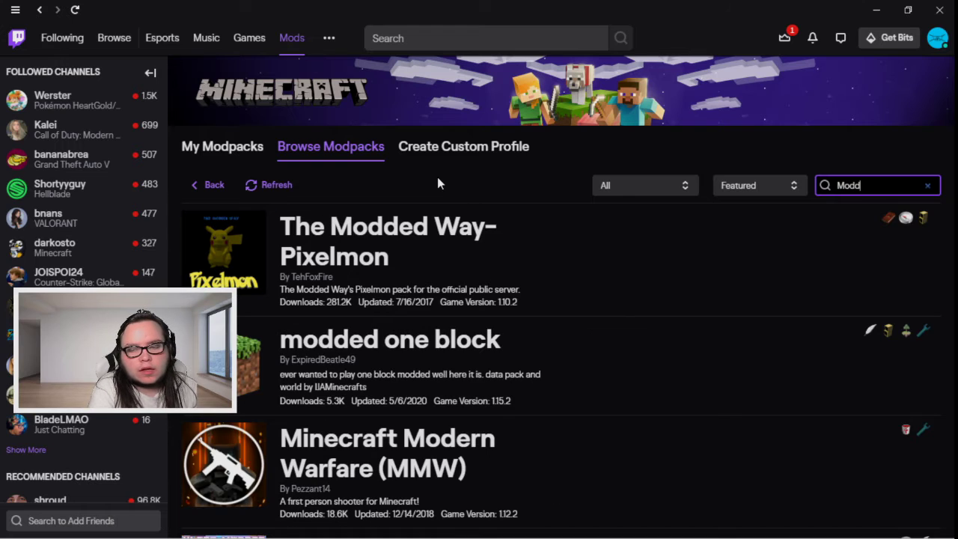
pyautogui.write('ed SuperFla')
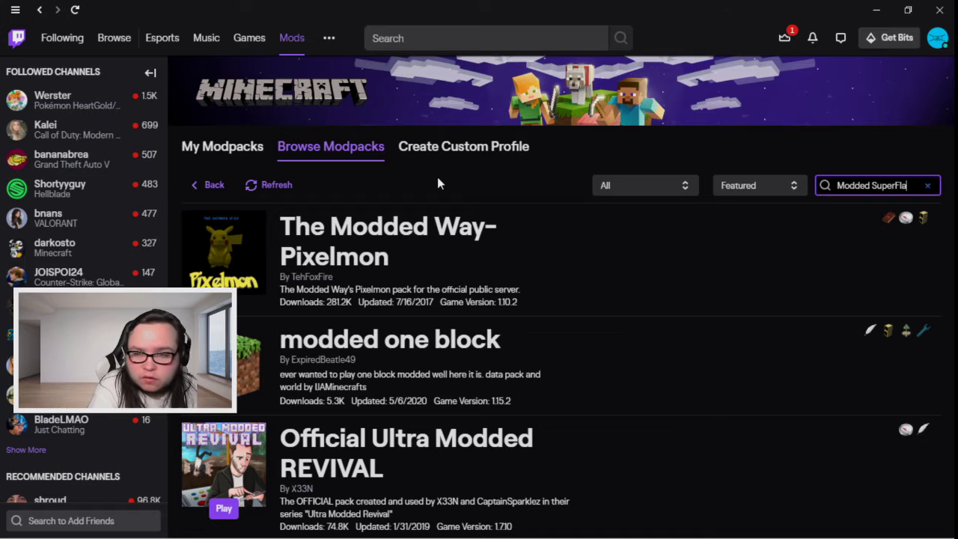
pyautogui.write('vival')
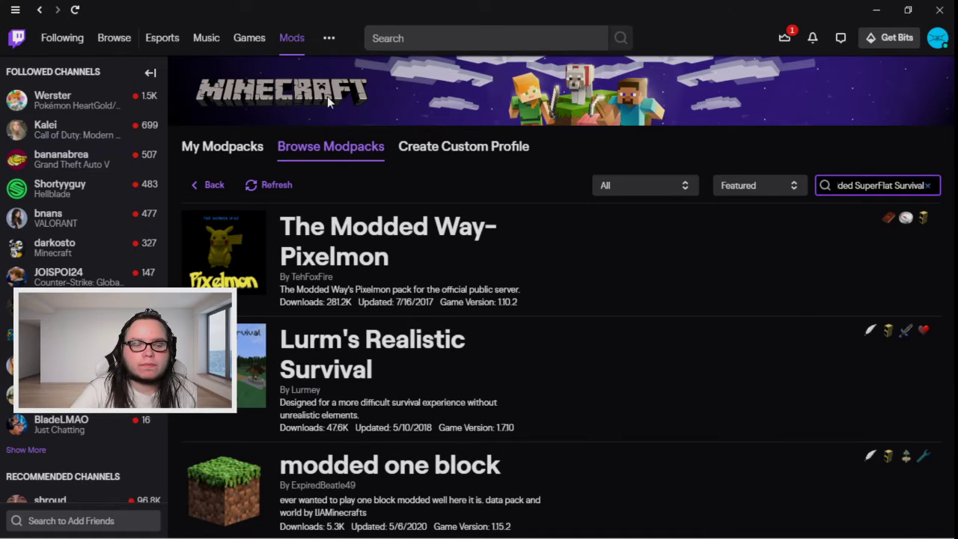
# Look through the Browse Modpacks search results for the Modded SuperFlat Survival modpack.
pyautogui.scroll(-7, 397, 303)
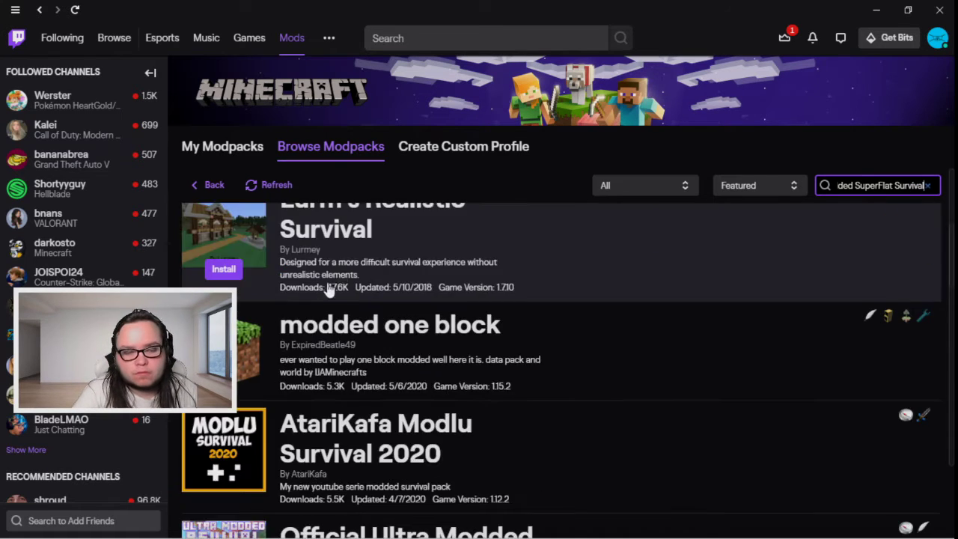
pyautogui.scroll(-15, 427, 304)
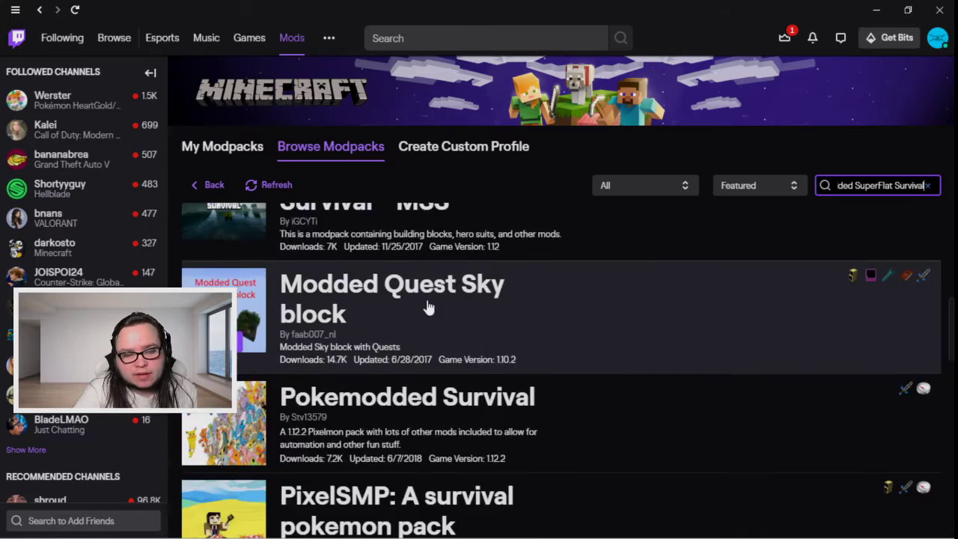
pyautogui.scroll(-12, 427, 305)
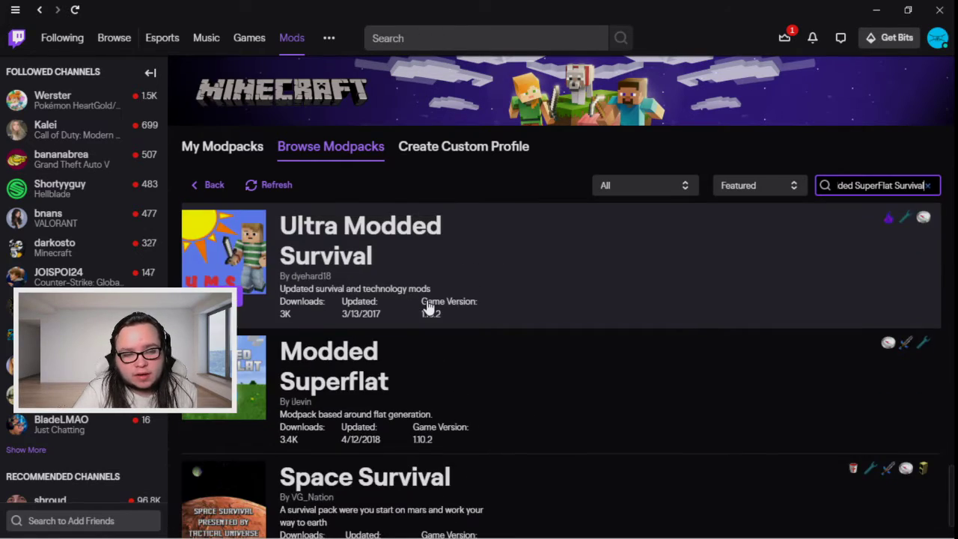
pyautogui.scroll(-15, 427, 304)
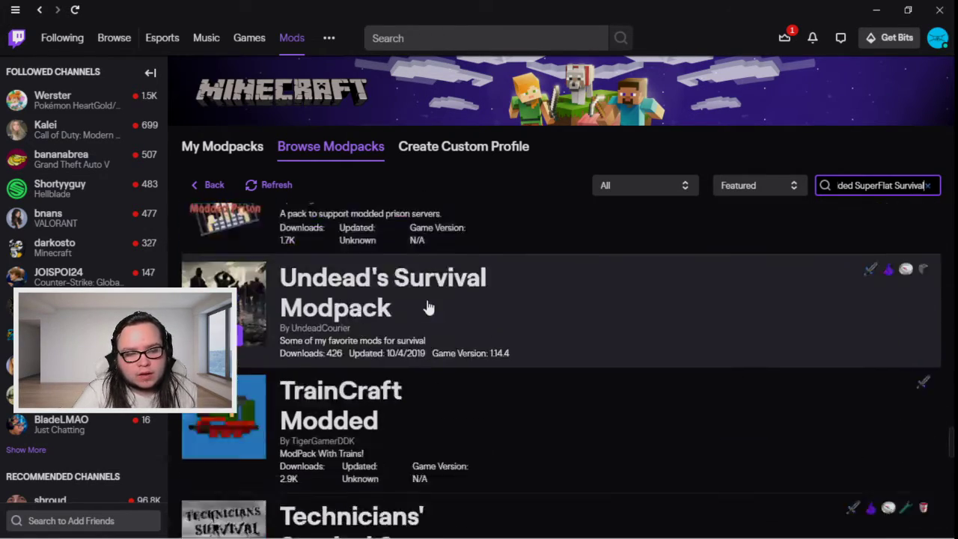
pyautogui.scroll(-15, 427, 307)
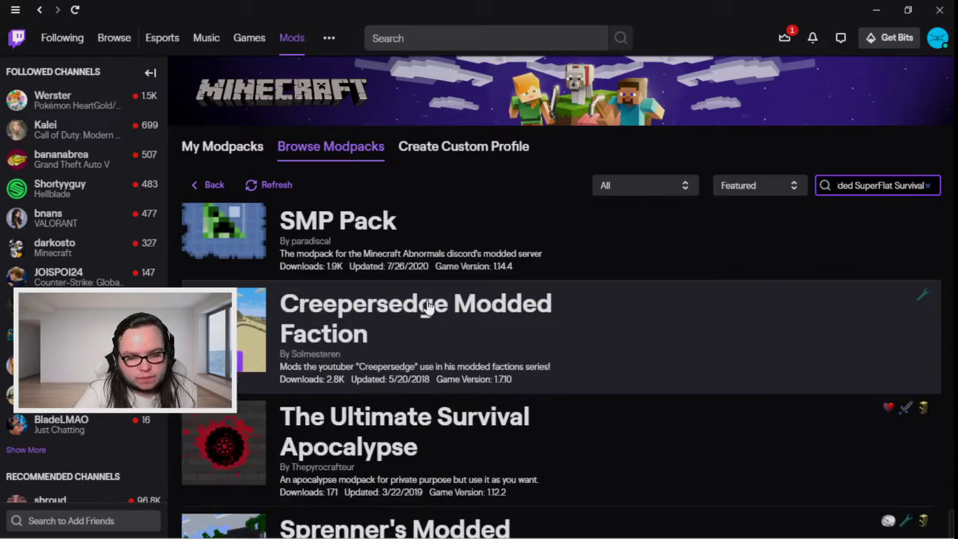
pyautogui.scroll(-15, 427, 307)
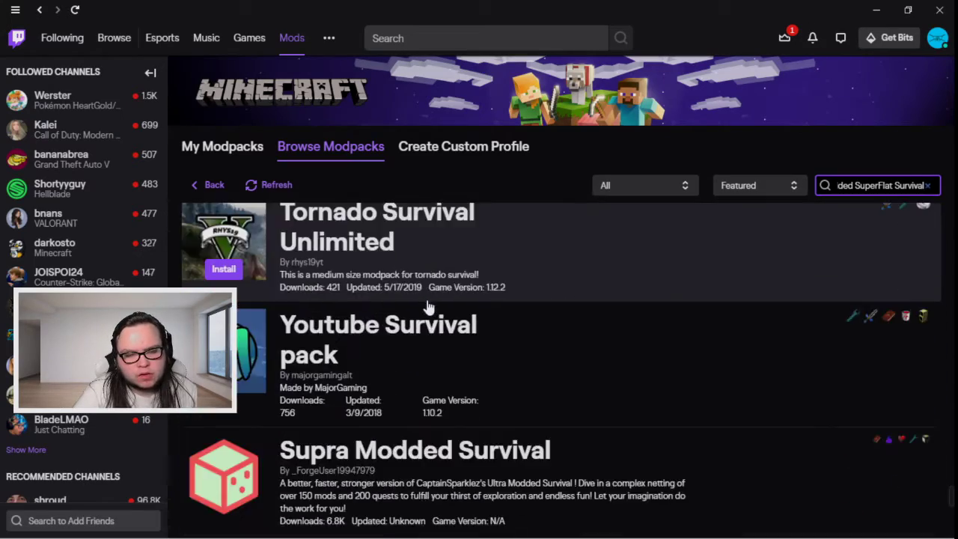
pyautogui.scroll(-15, 428, 307)
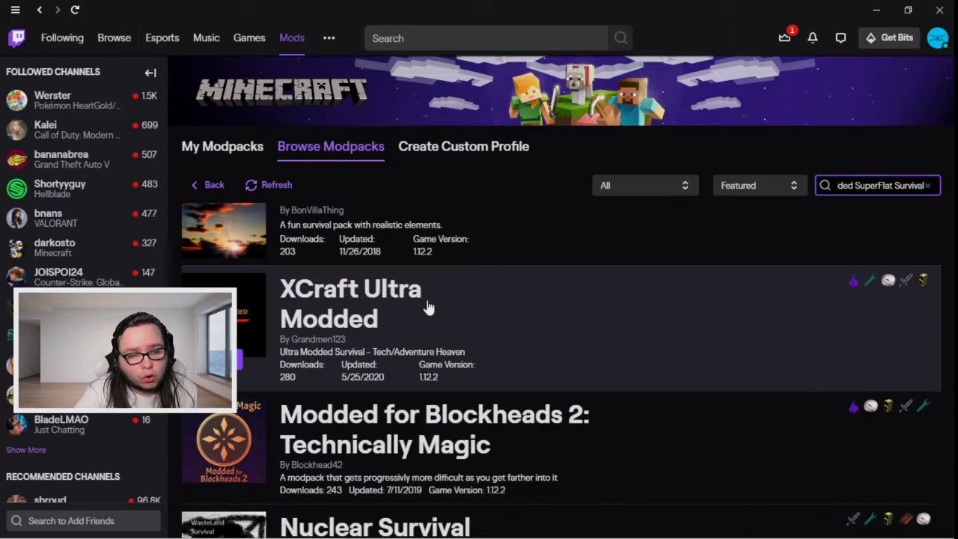
pyautogui.scroll(-8, 427, 307)
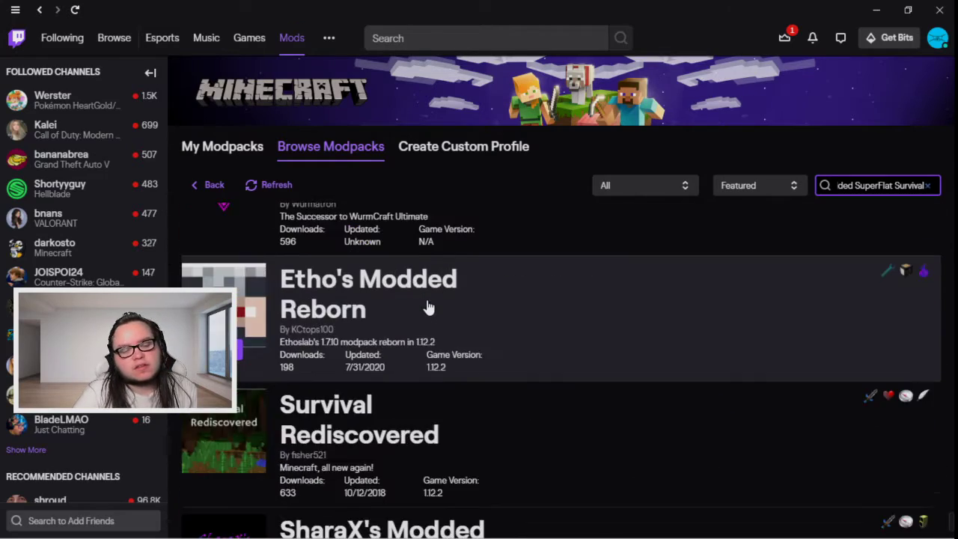
pyautogui.scroll(-15, 428, 307)
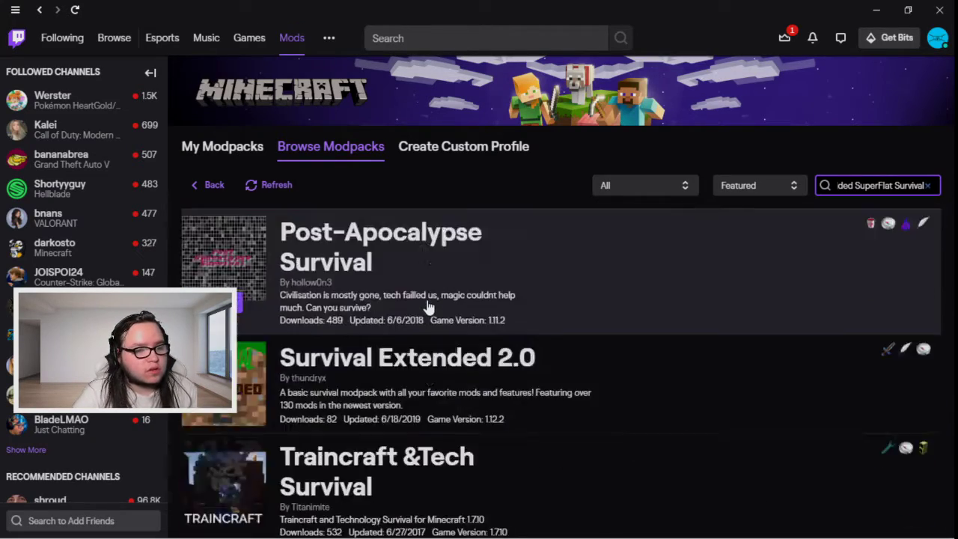
pyautogui.scroll(-15, 428, 307)
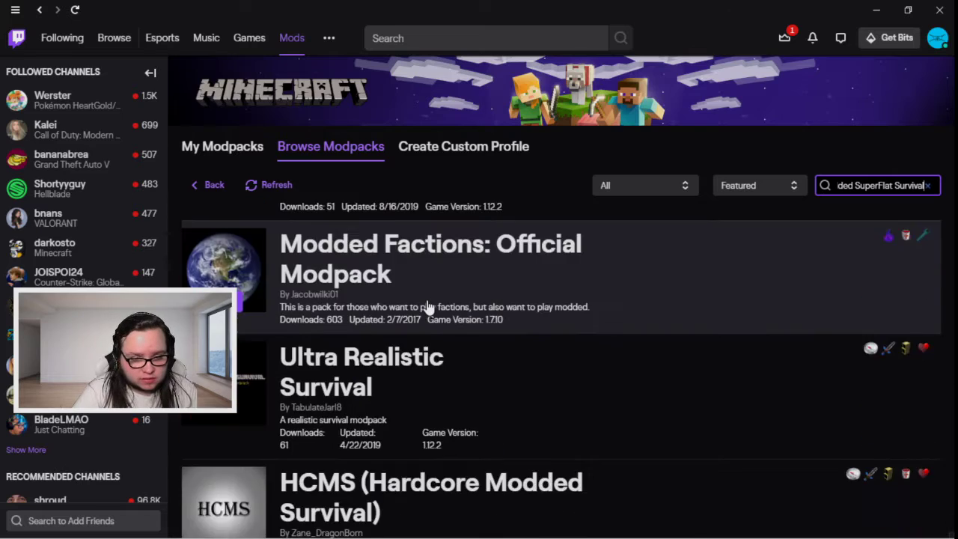
pyautogui.scroll(-15, 427, 307)
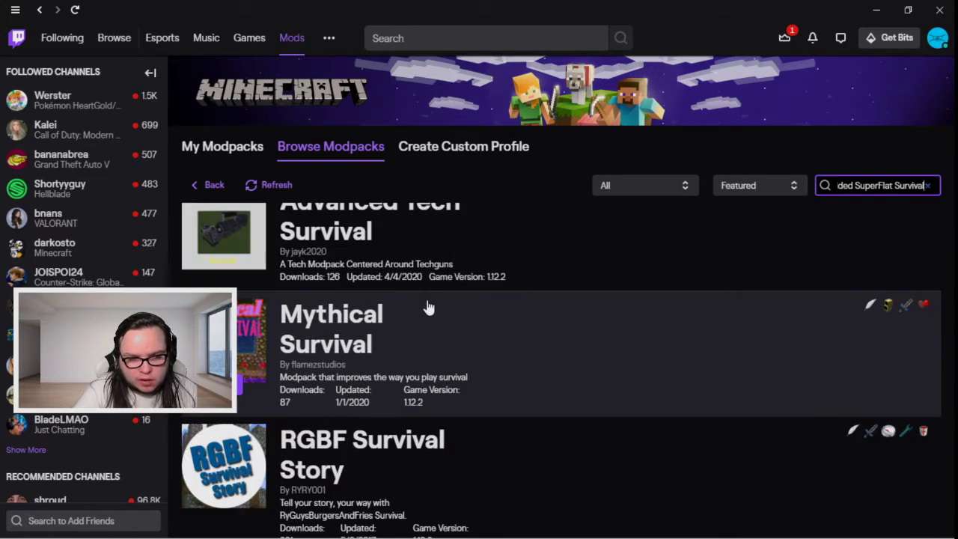
pyautogui.scroll(-15, 427, 307)
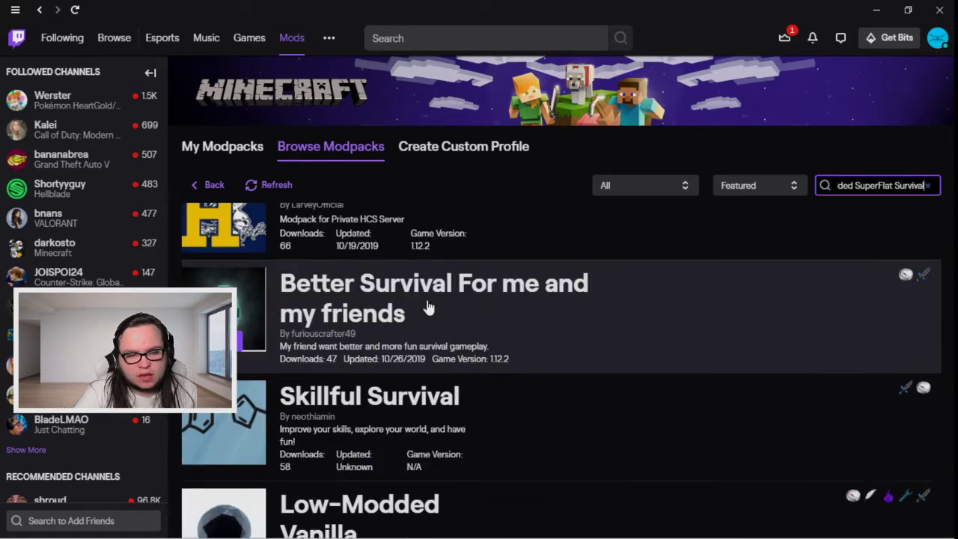
pyautogui.scroll(-15, 427, 307)
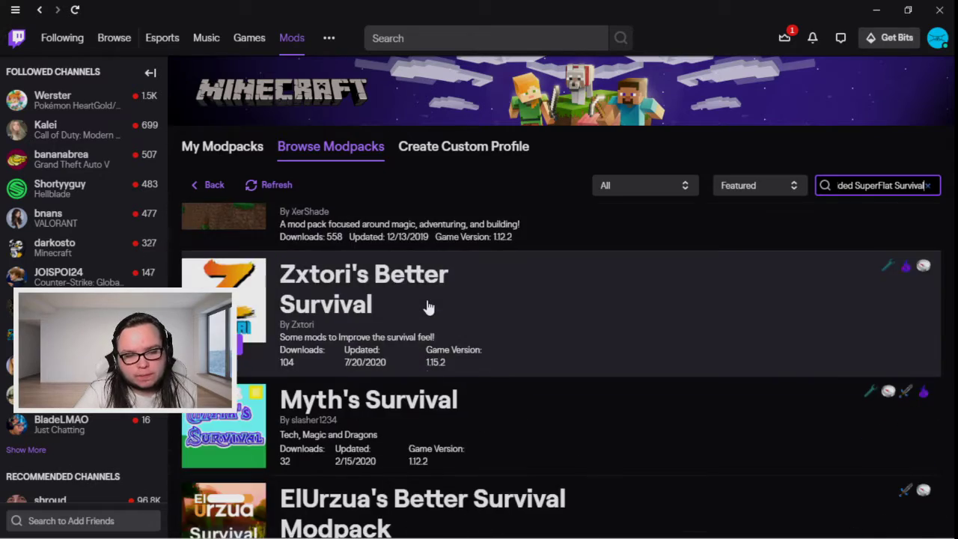
pyautogui.scroll(-15, 427, 307)
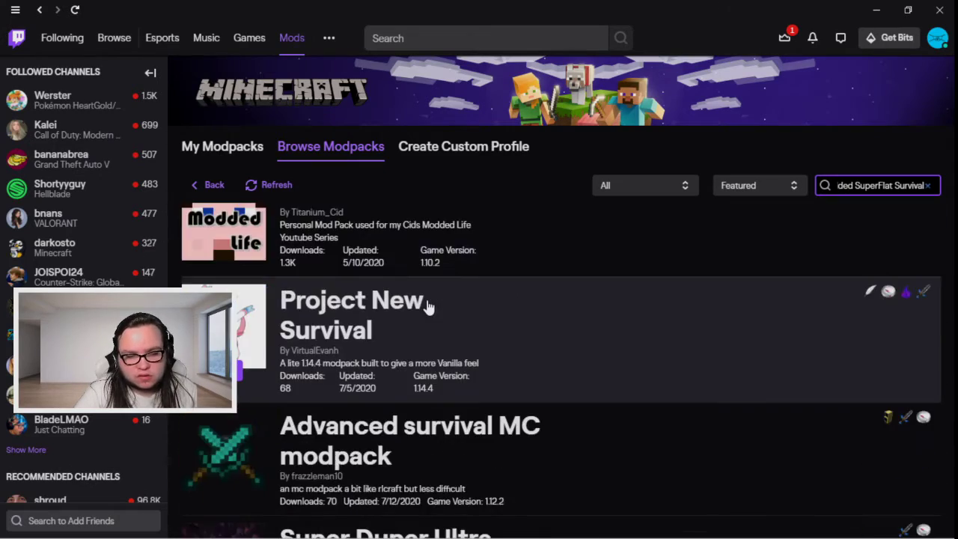
pyautogui.scroll(-15, 427, 307)
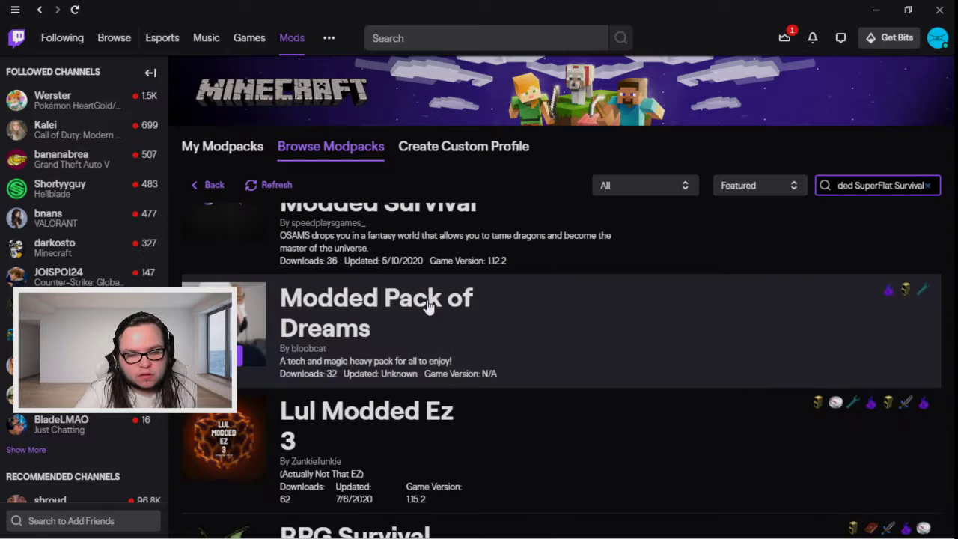
# Return to My Modpacks and import the superFlat+survival++Episode+4 zip archive from the Desktop as a custom profile.
pyautogui.click(212, 186)
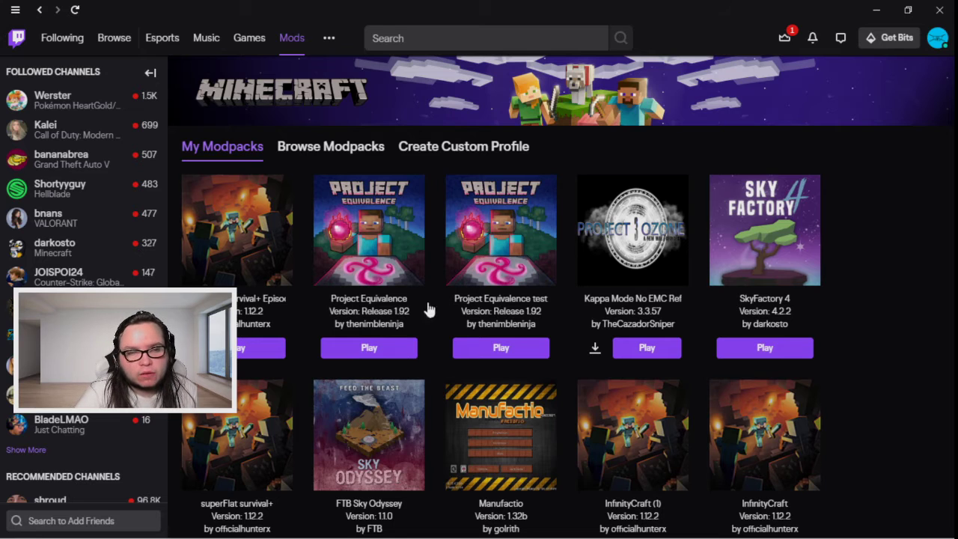
pyautogui.click(476, 149)
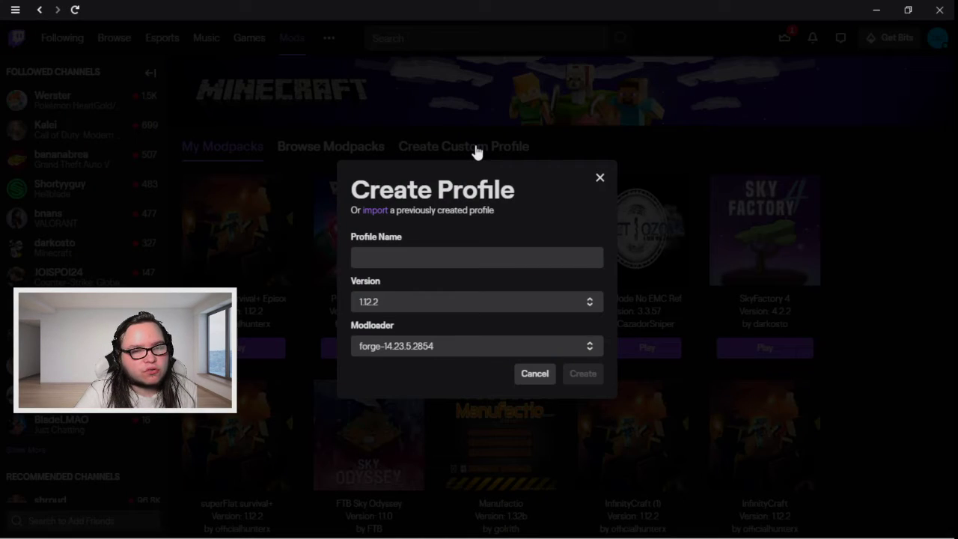
pyautogui.click(375, 210)
pyautogui.scroll(-1, 314, 258)
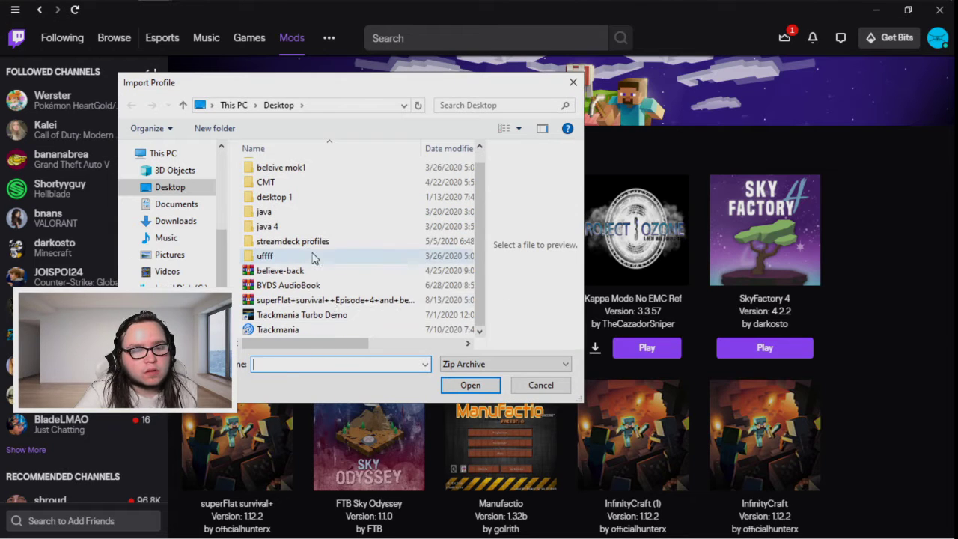
pyautogui.click(346, 303)
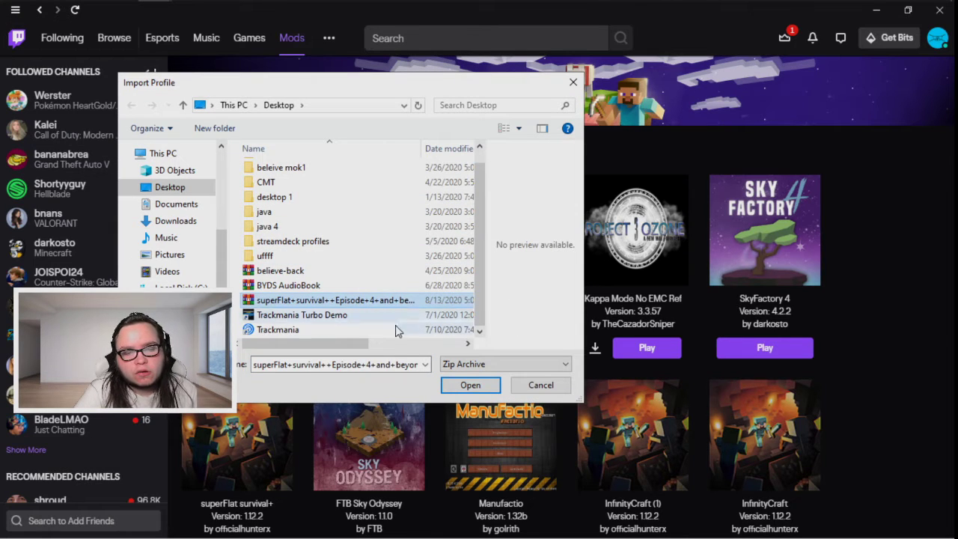
pyautogui.click(472, 385)
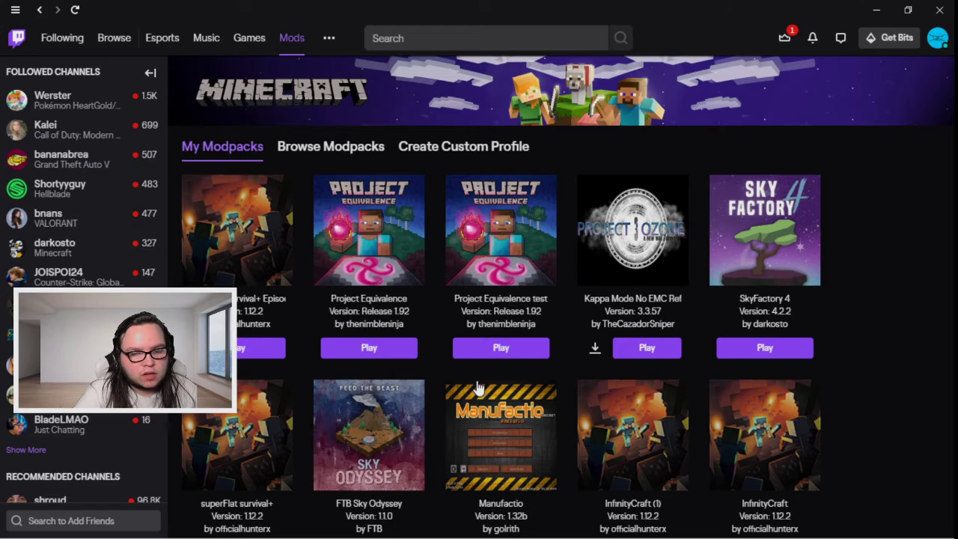
# Check the installation progress of the imported modpack at the end of the My Modpacks list.
pyautogui.scroll(-10, 478, 387)
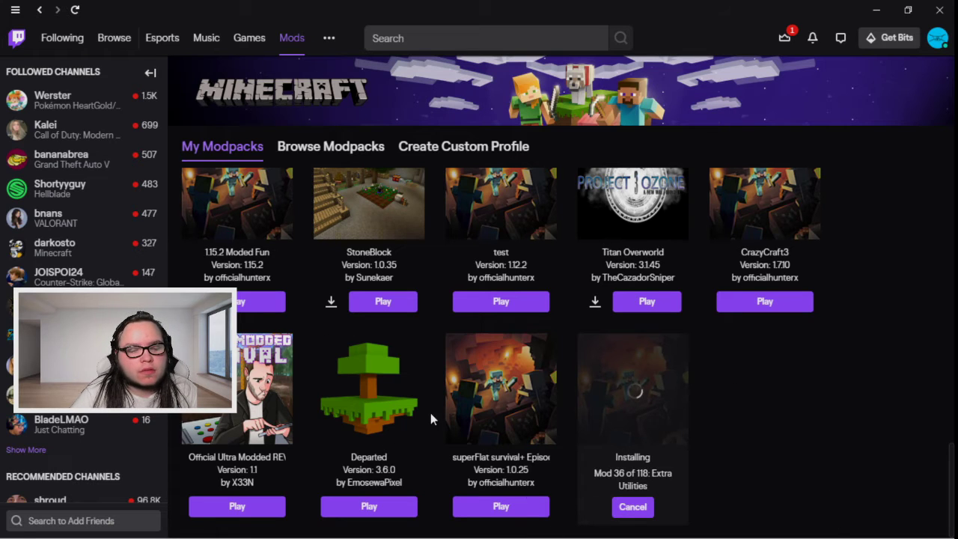
pyautogui.scroll(-1, 570, 346)
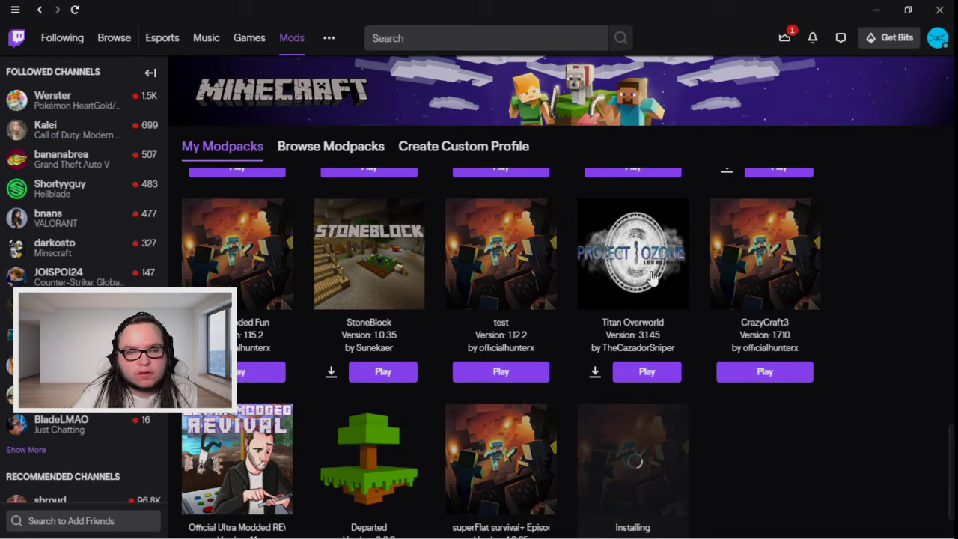
pyautogui.scroll(-1, 640, 304)
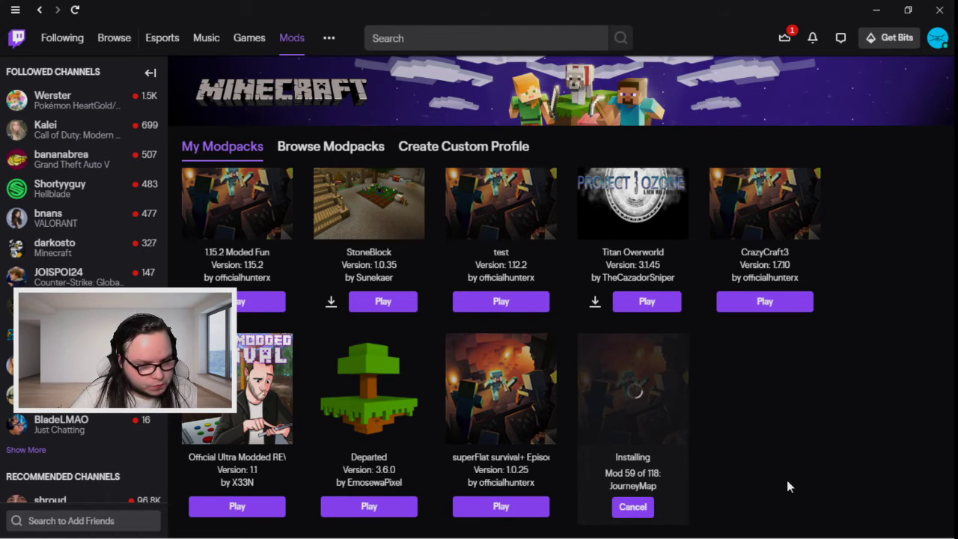
pyautogui.scroll(-10, 786, 313)
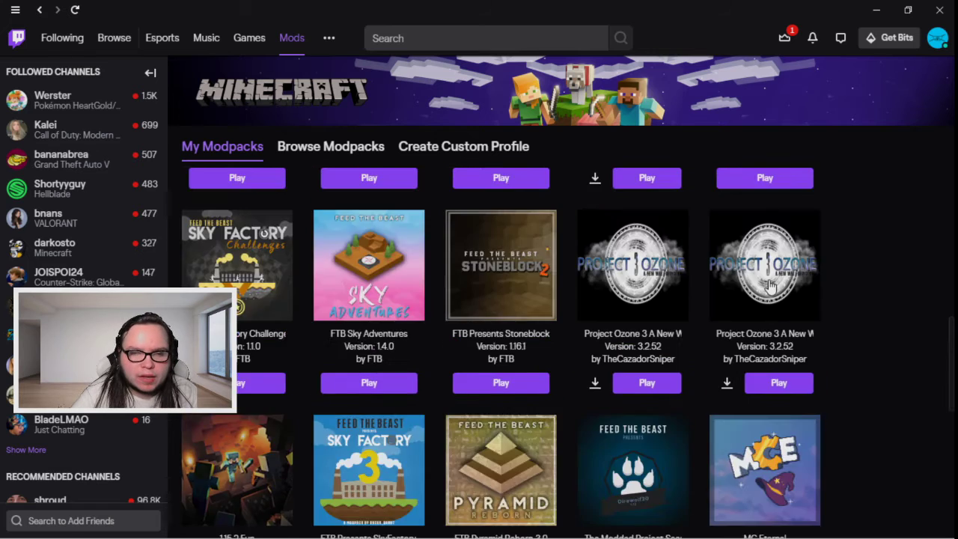
# Search the Minecraft modpack catalogue for the modpack author's username, then clear the search.
pyautogui.click(344, 148)
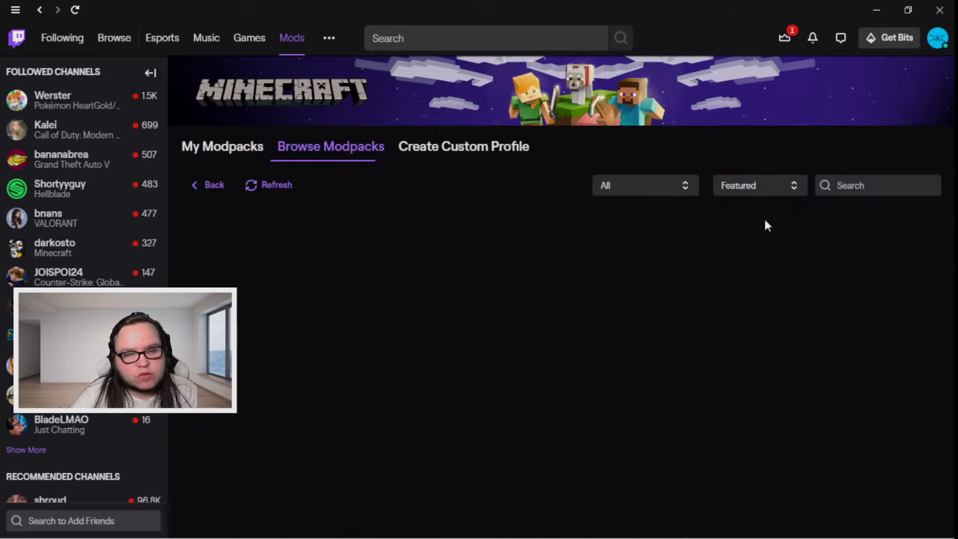
pyautogui.click(899, 187)
pyautogui.write('of')
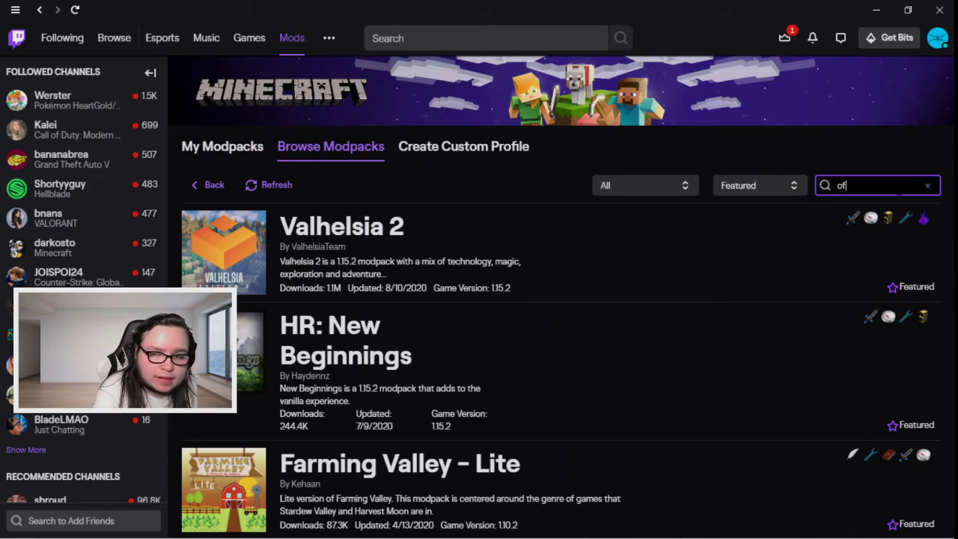
pyautogui.write('ficiakl')
pyautogui.press('BackSpace')
pyautogui.press('BackSpace')
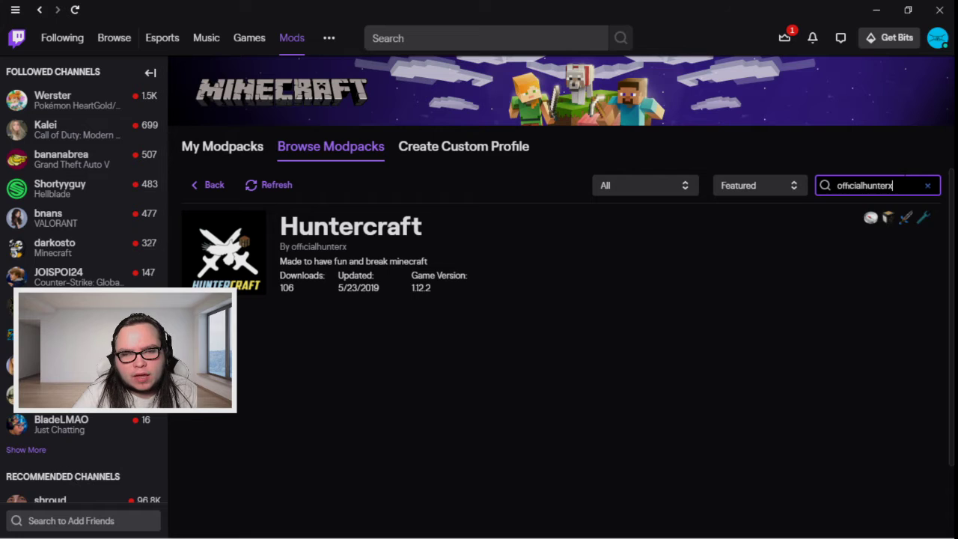
pyautogui.hotkey('ctrl', 'a')
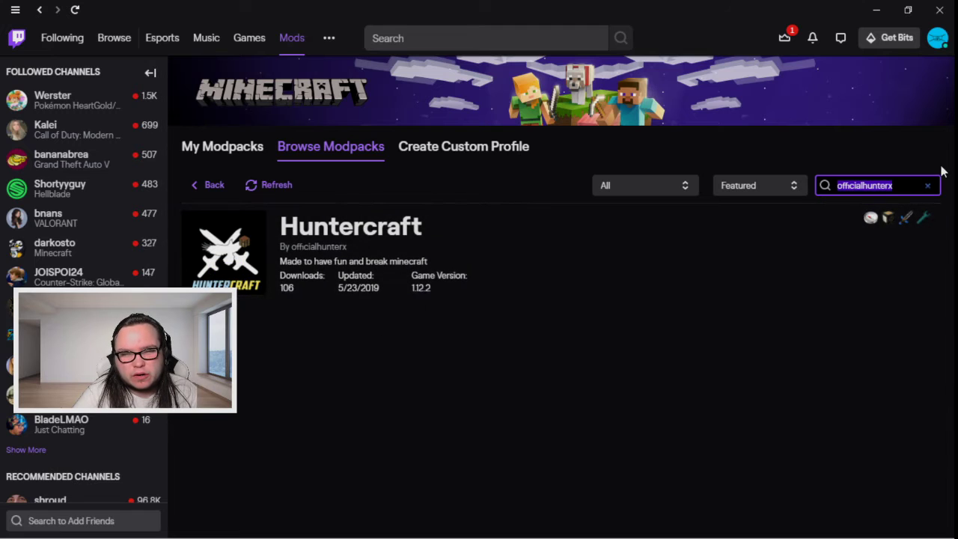
pyautogui.click(893, 186)
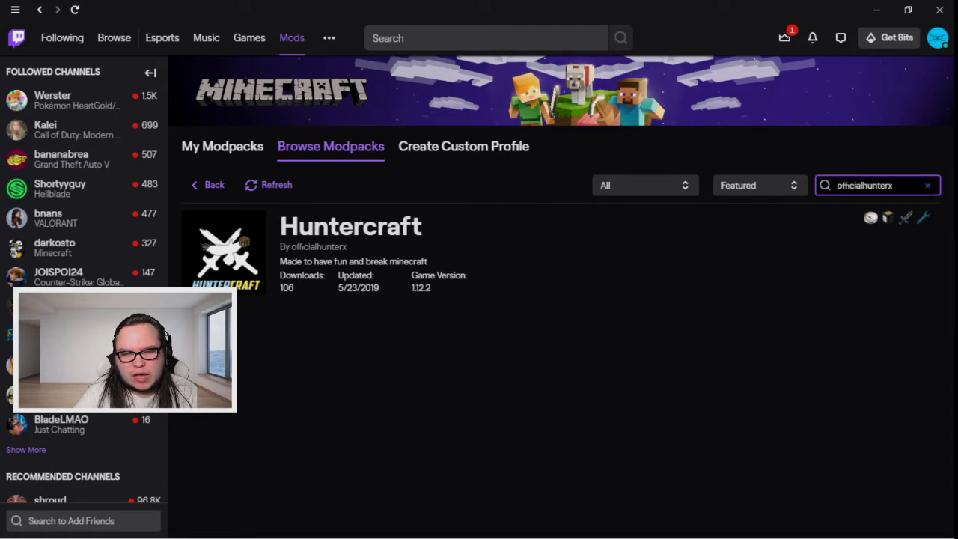
pyautogui.click(929, 188)
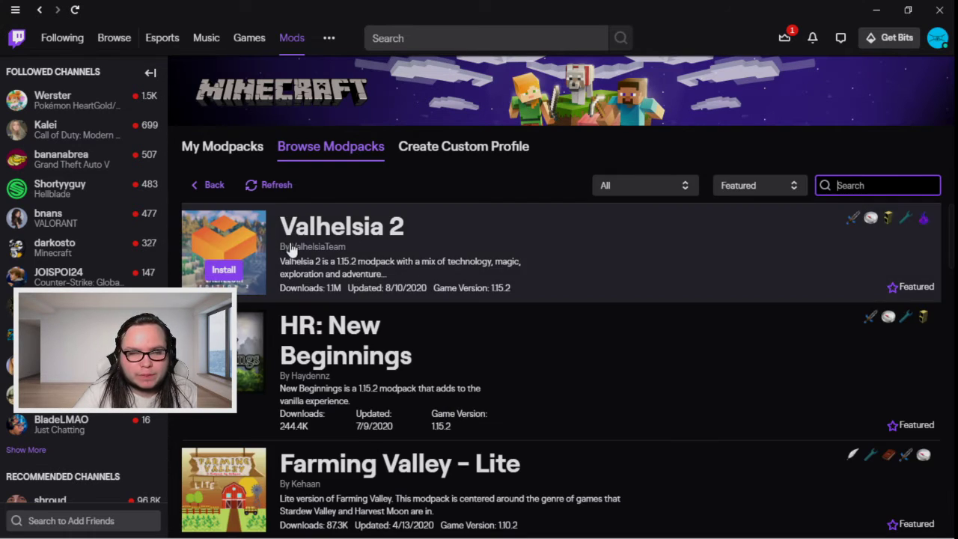
# Return to My Modpacks and check the list for the imported superFlat survival+ modpack.
pyautogui.click(206, 185)
pyautogui.scroll(-10, 634, 375)
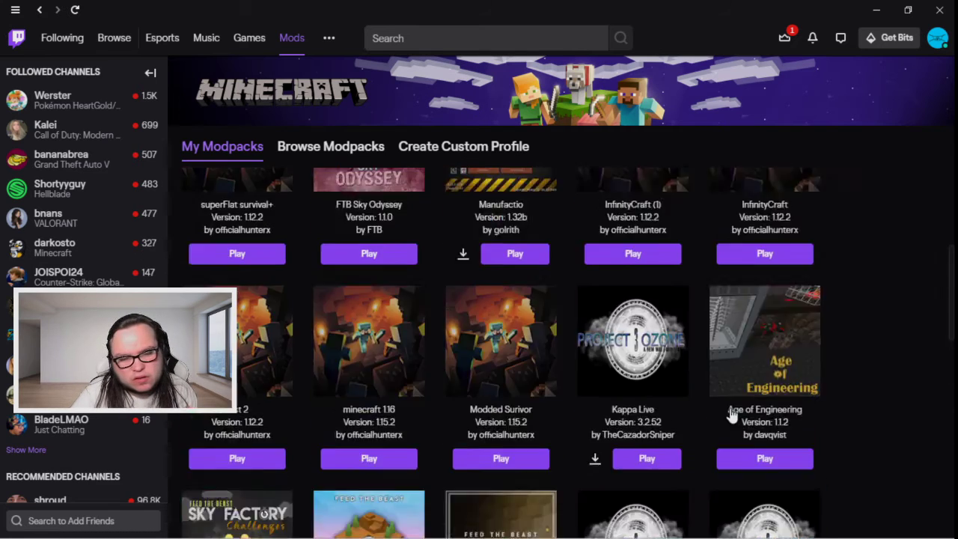
pyautogui.scroll(4, 599, 300)
pyautogui.scroll(-1, 313, 277)
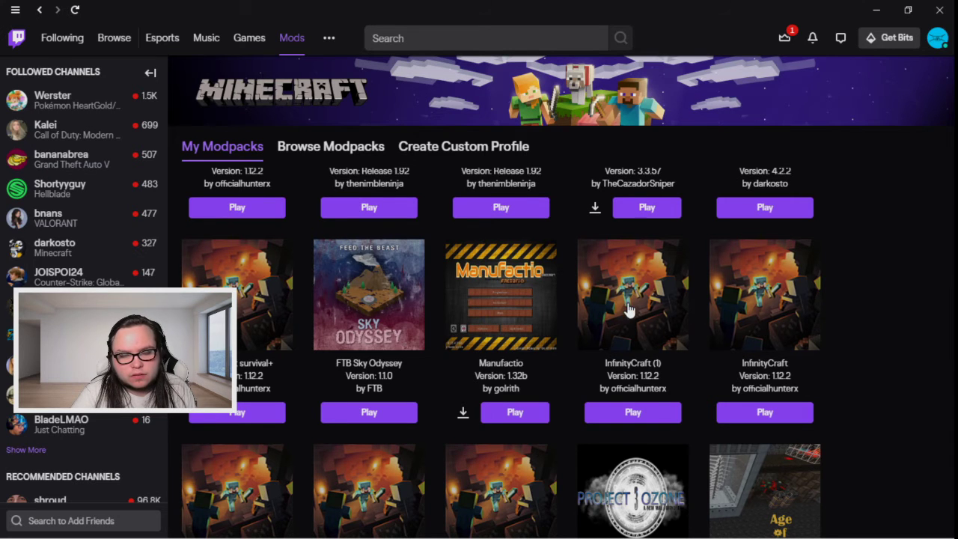
pyautogui.scroll(-10, 629, 311)
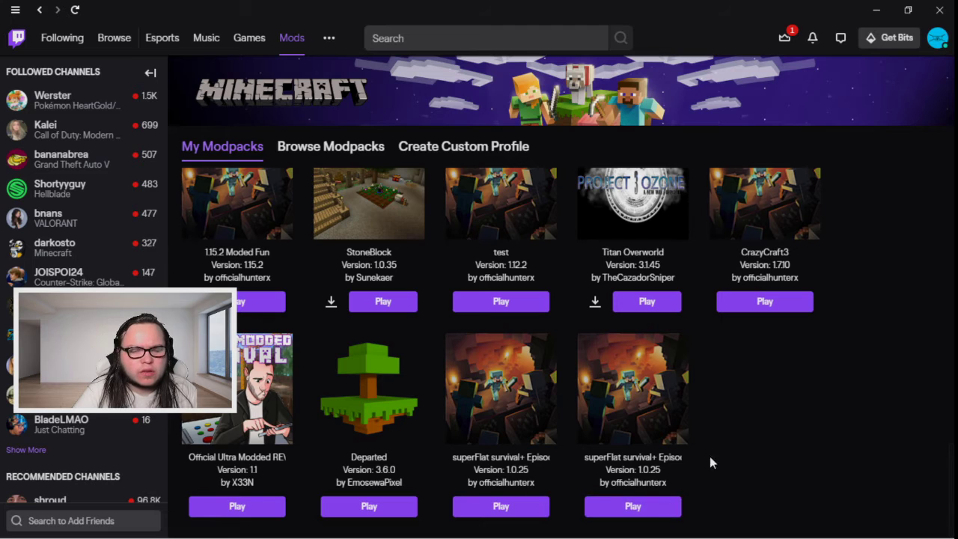
pyautogui.click(632, 506)
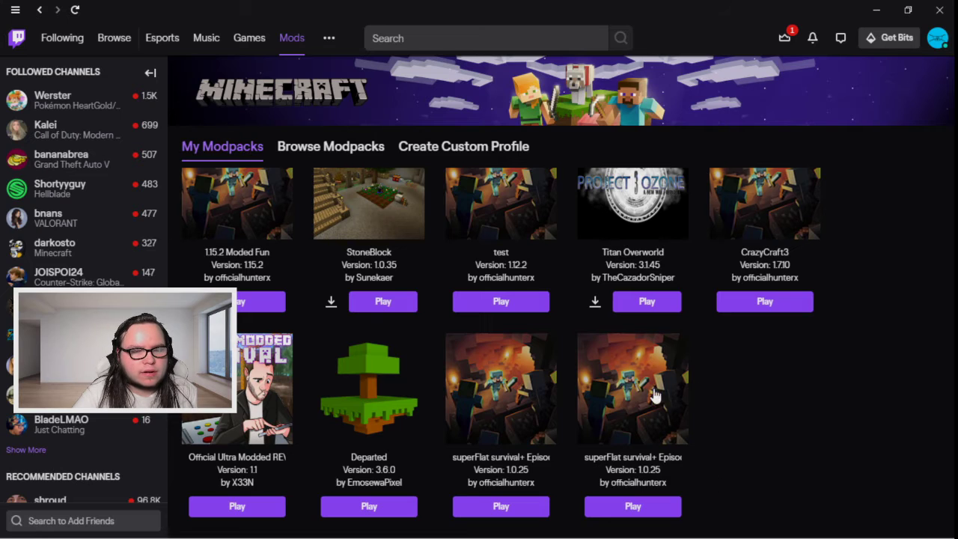
pyautogui.scroll(-5, 588, 397)
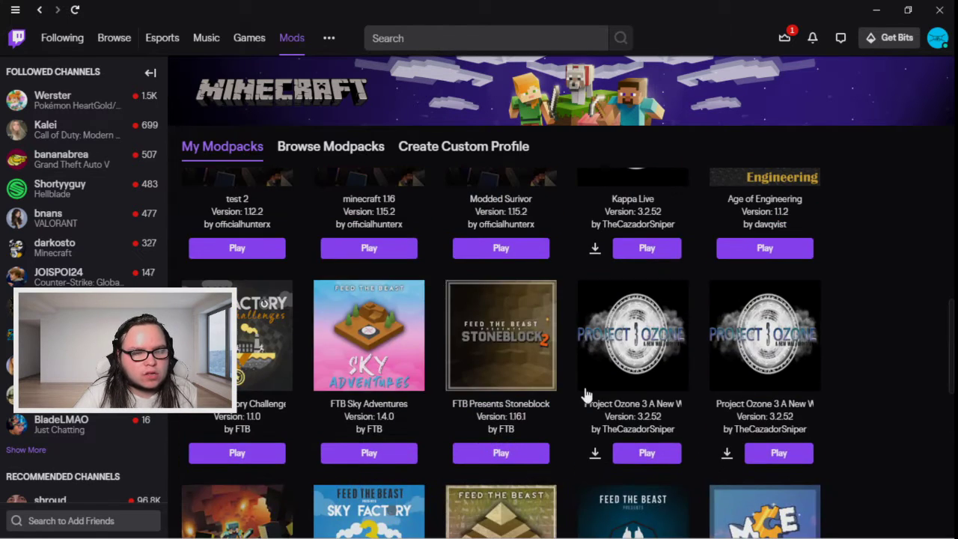
# Start the superFlat survival+ Episode profile of Minecraft: Java Edition from the Minecraft Launcher.
pyautogui.scroll(-5, 476, 369)
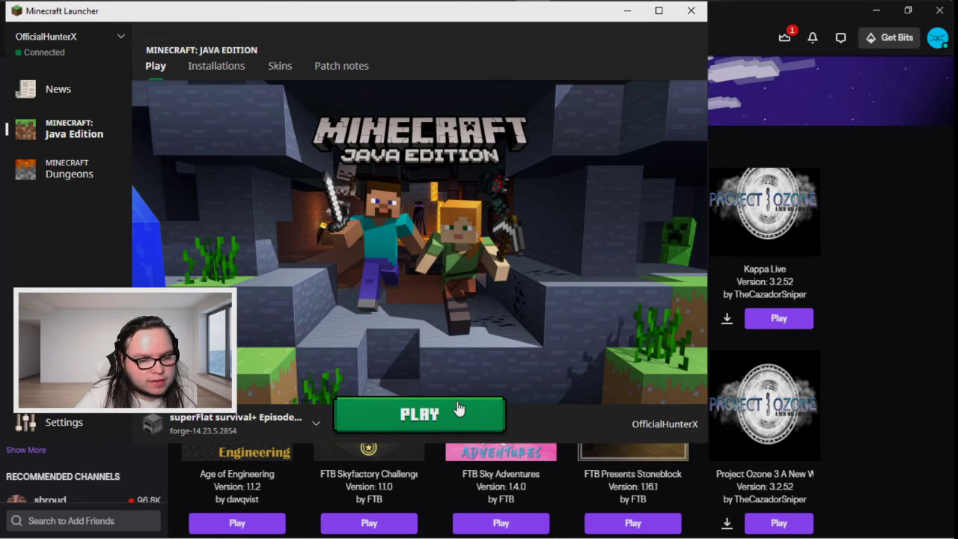
pyautogui.click(458, 410)
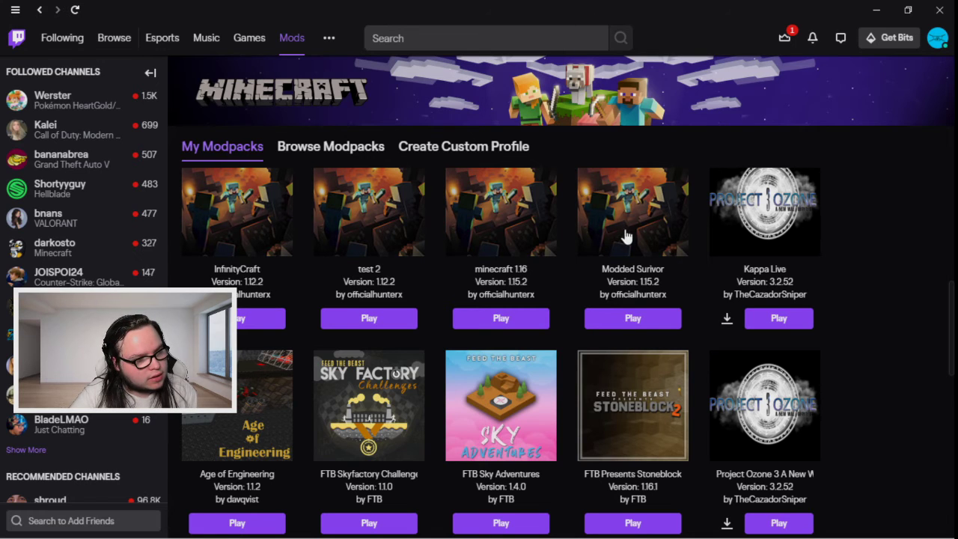
pyautogui.scroll(-10, 776, 421)
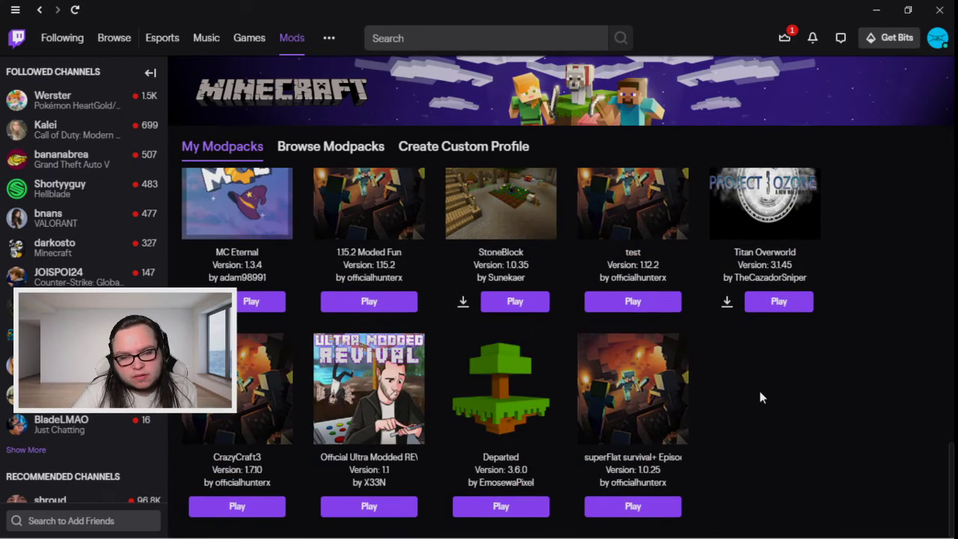
pyautogui.scroll(6, 715, 375)
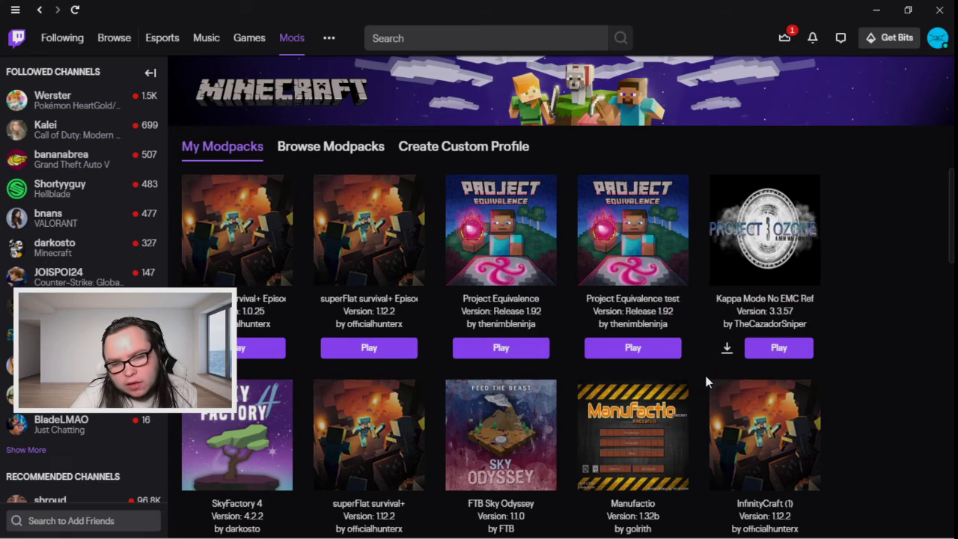
pyautogui.scroll(-8, 692, 288)
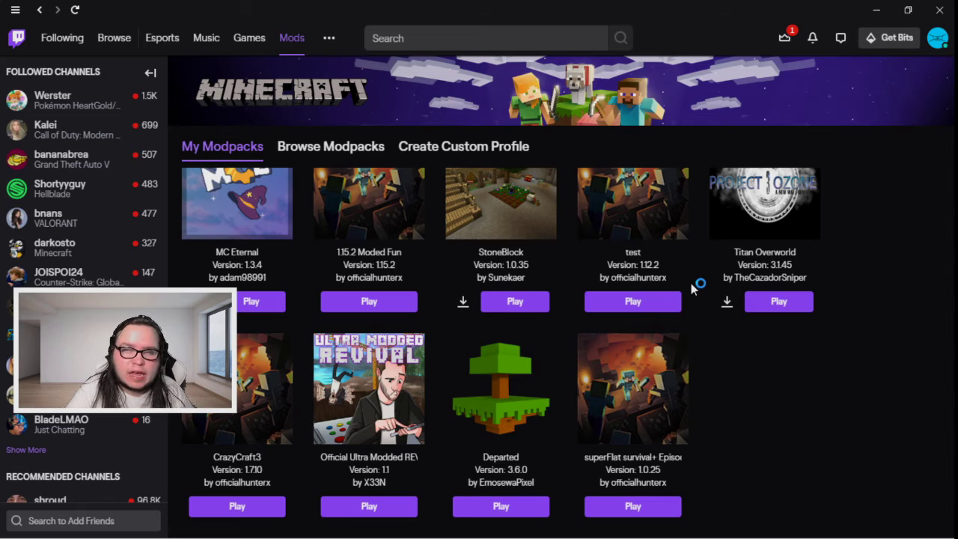
pyautogui.scroll(6, 691, 288)
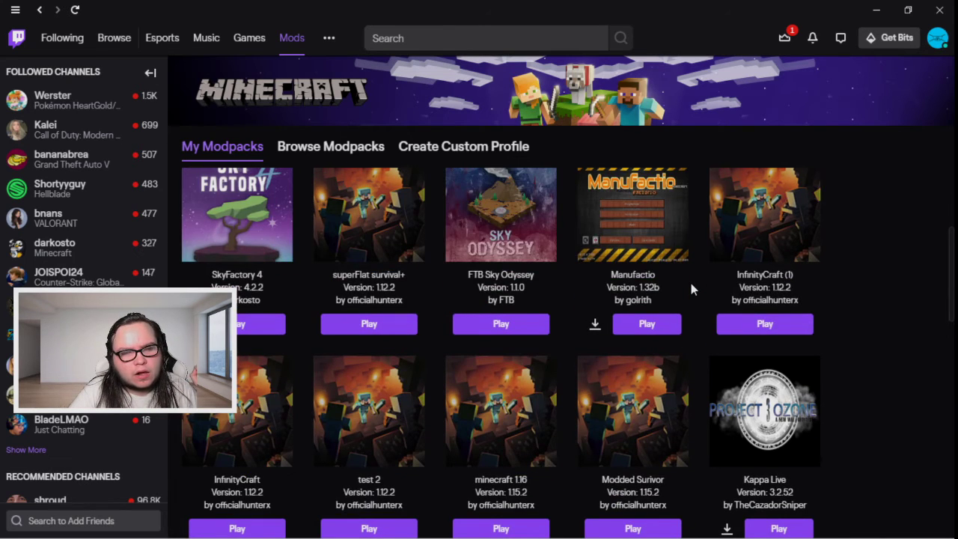
pyautogui.scroll(3, 691, 288)
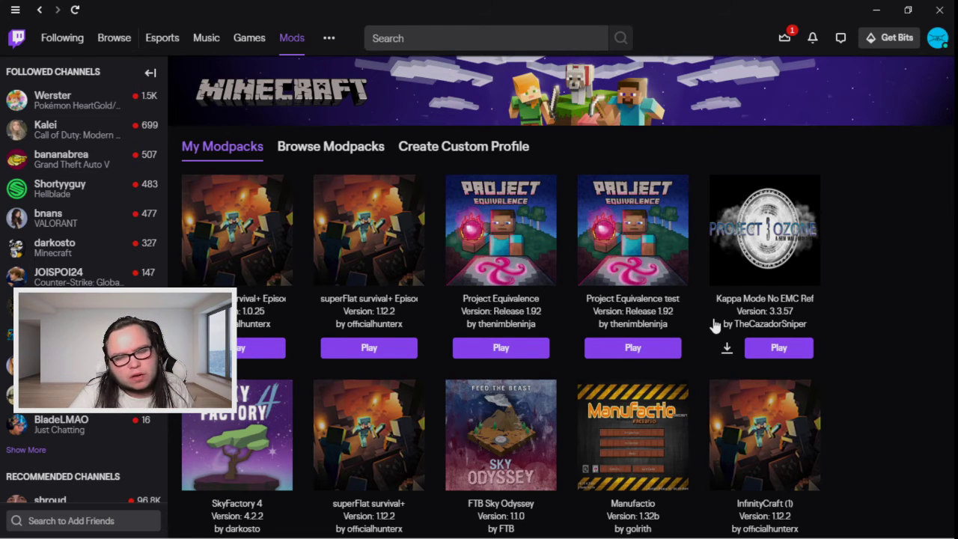
pyautogui.scroll(-10, 713, 324)
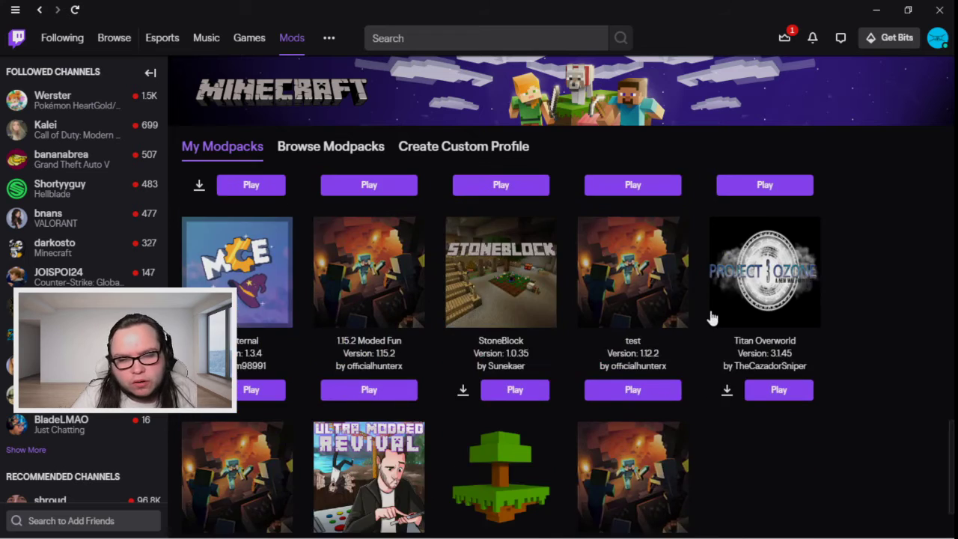
pyautogui.scroll(-6, 712, 318)
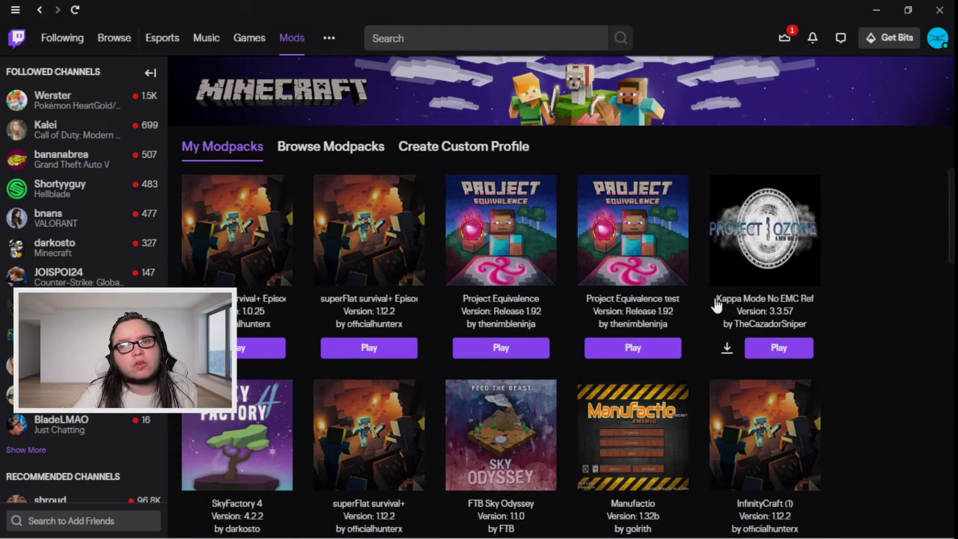